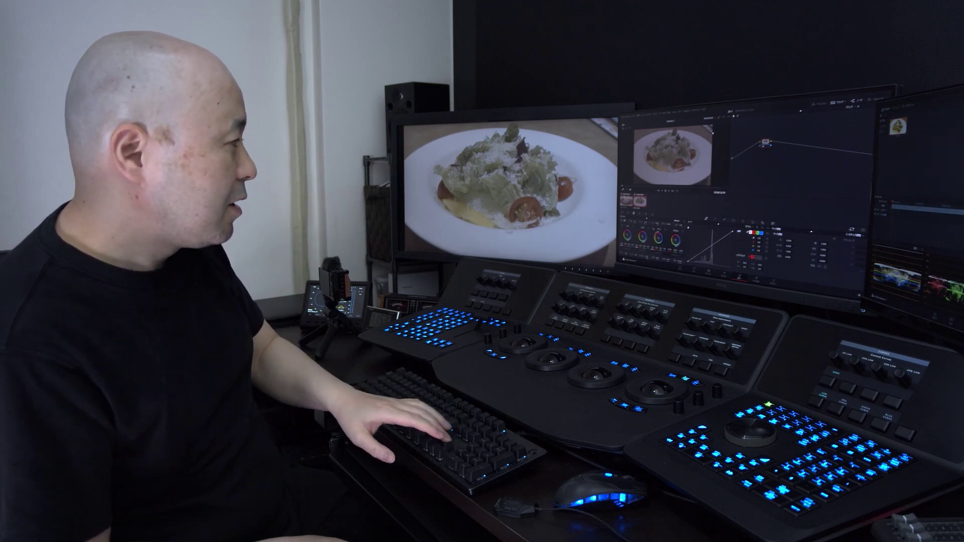
Advance from the salad shot to the next clip, the steak shot, and play it back
{"action": "key", "text": "Down"}
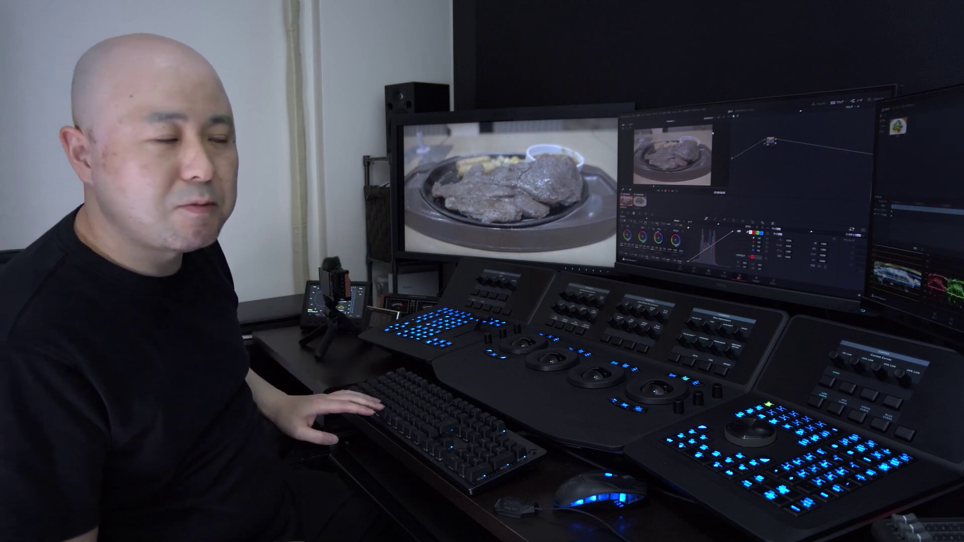
{"action": "key", "text": "space"}
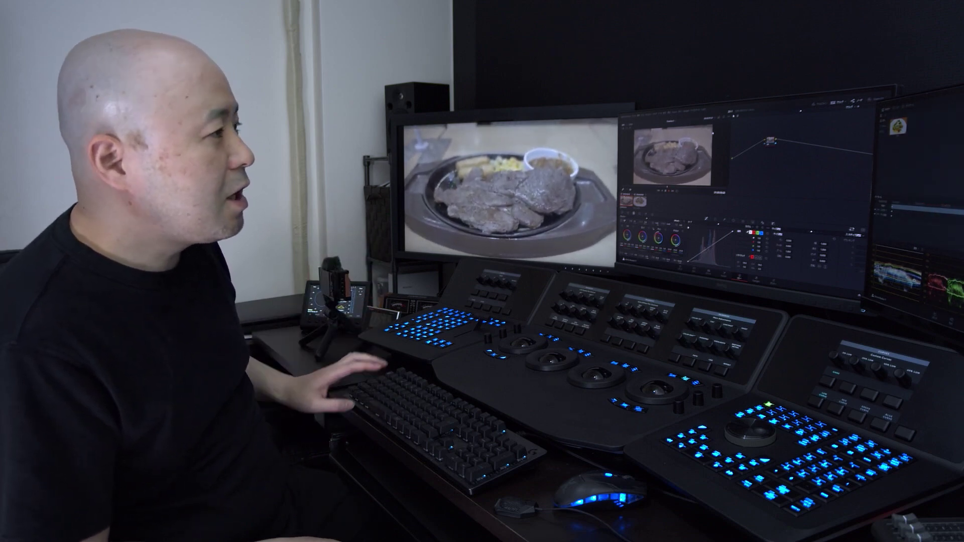
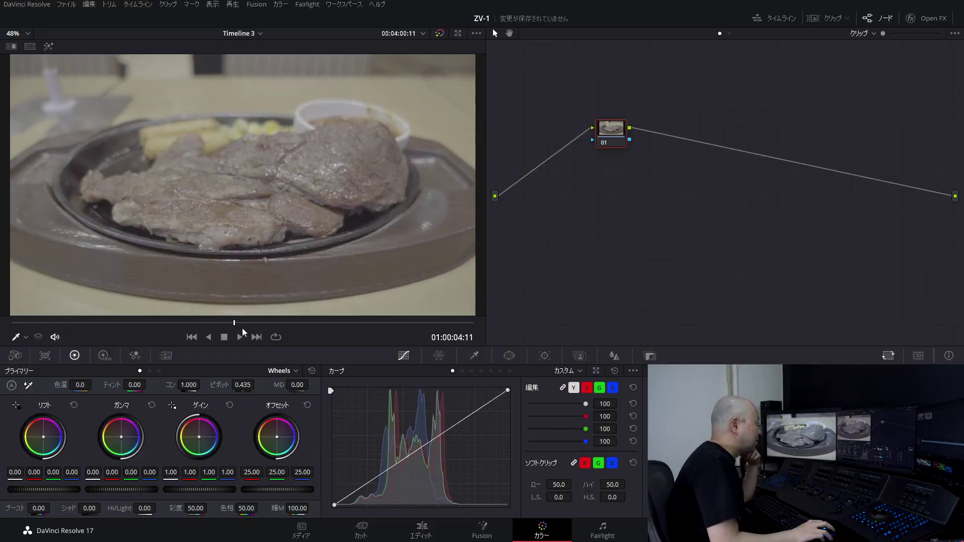
Scrub through the steak clip toward its end, then return to a frame for grading
{"action": "left_click_drag", "start_coordinate": [243, 332], "coordinate": [387, 333]}
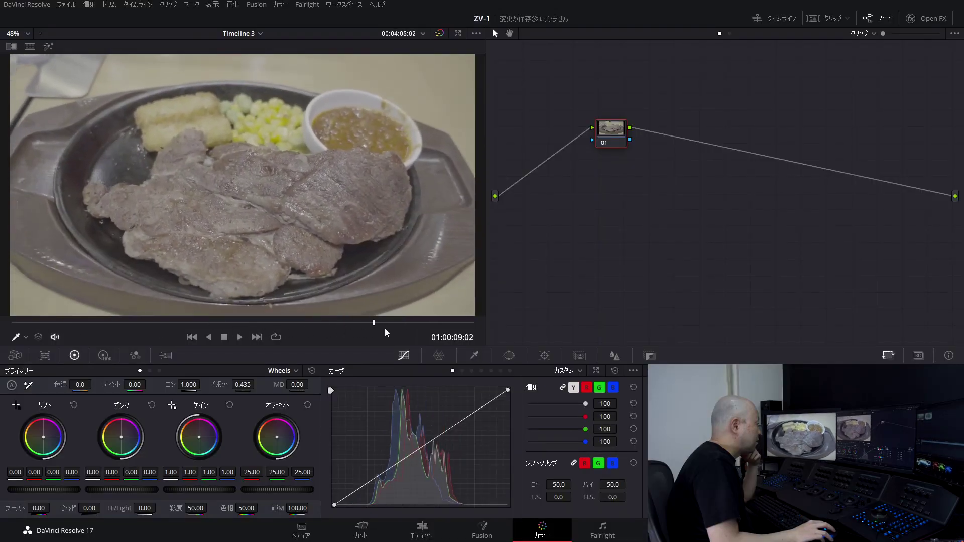
{"action": "left_click_drag", "start_coordinate": [387, 333], "coordinate": [418, 323]}
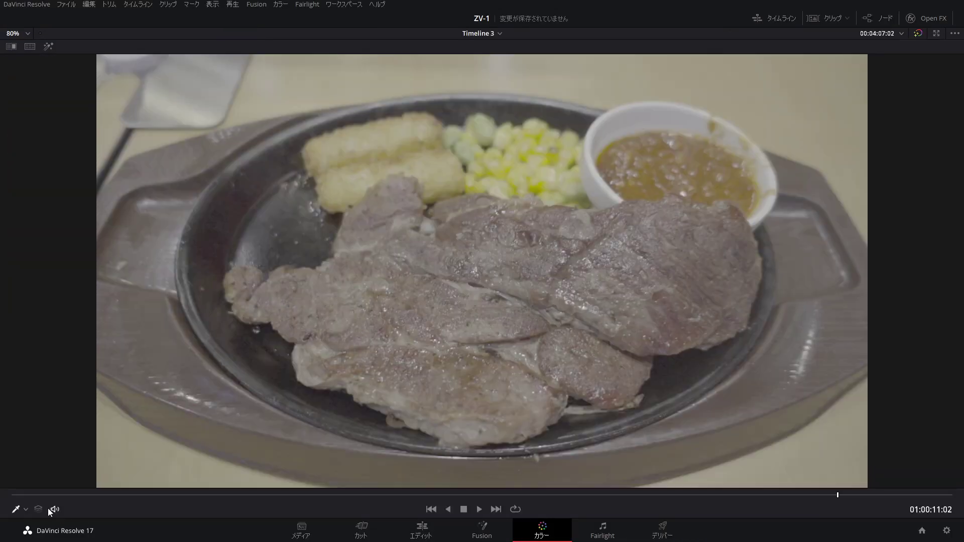
{"action": "mouse_move", "coordinate": [55, 495]}
{"action": "left_mouse_down"}
{"action": "mouse_move", "coordinate": [577, 510]}
{"action": "mouse_move", "coordinate": [684, 502]}
{"action": "left_mouse_up"}
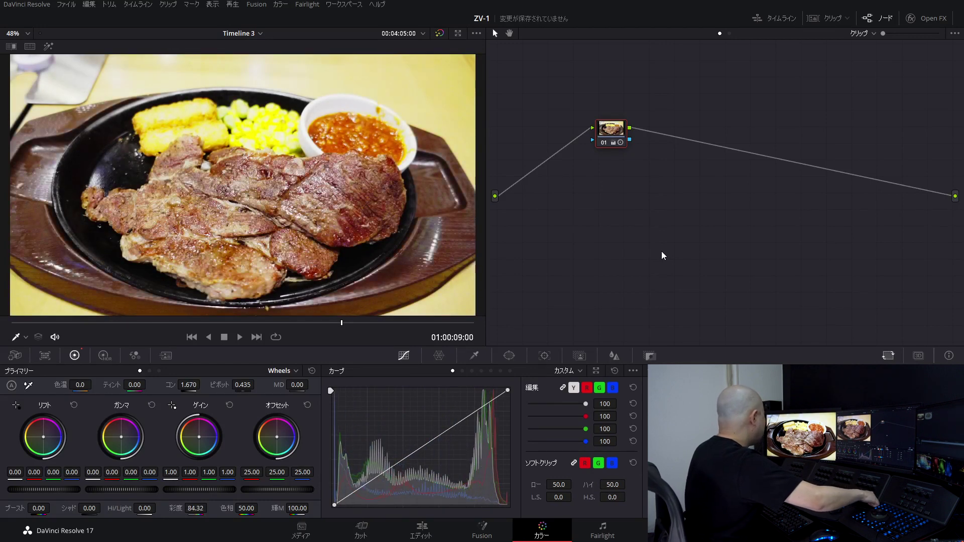
Check the contrast-and-saturation grade in the enlarged viewer twice, then insert a neutral node before it
{"action": "key", "text": "alt+f"}
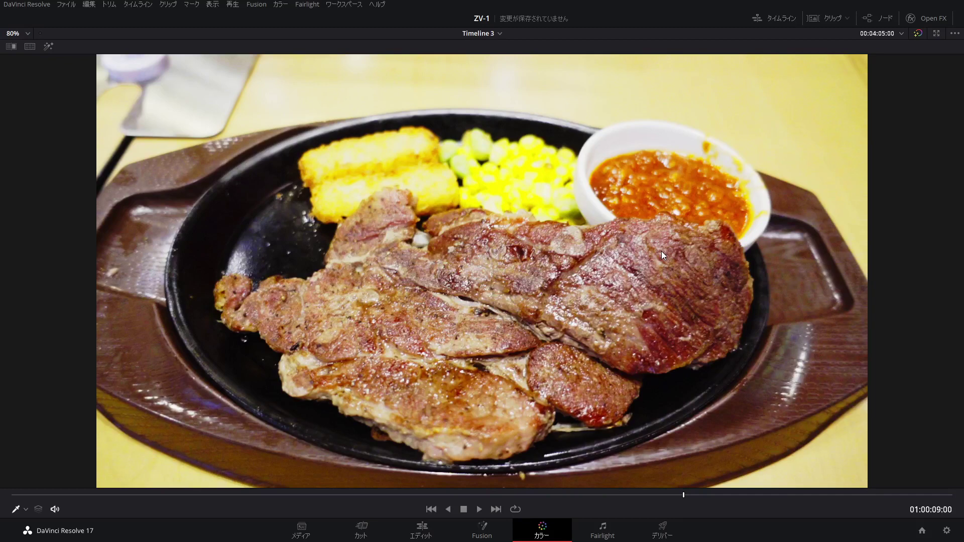
{"action": "key", "text": "alt+f"}
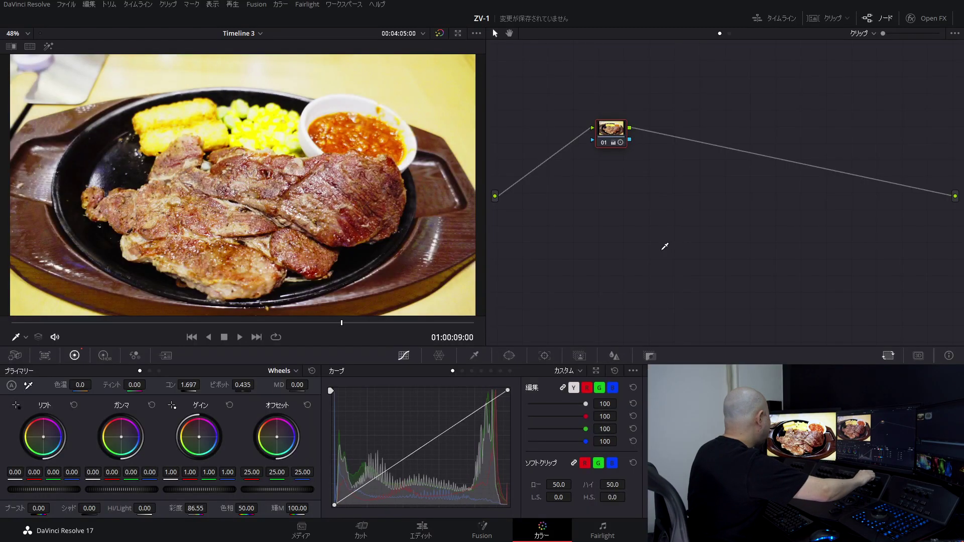
{"action": "key", "text": "alt+f"}
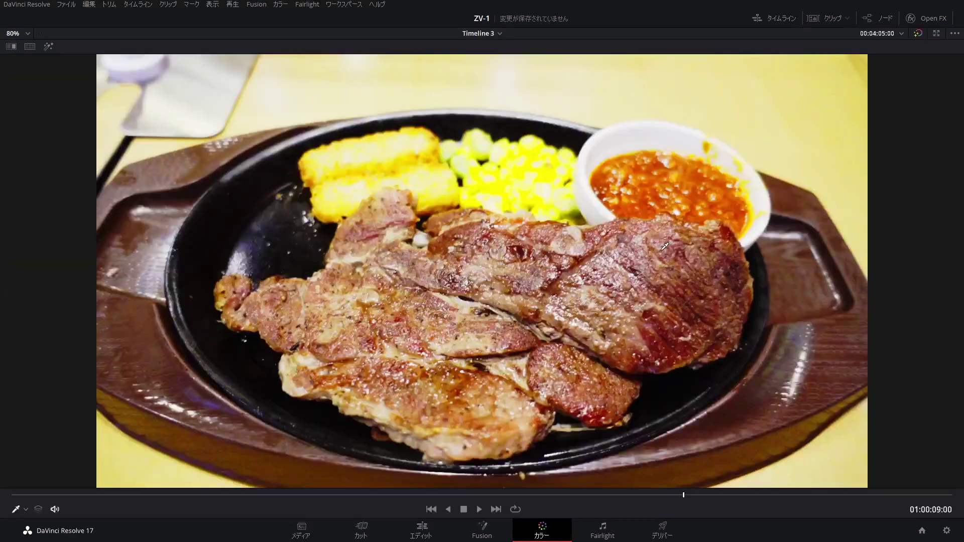
{"action": "key", "text": "alt+f"}
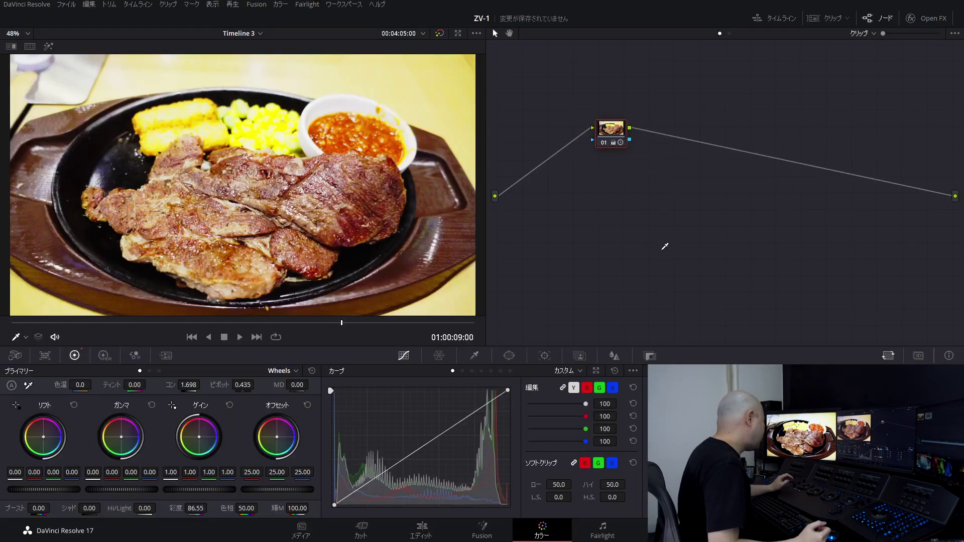
{"action": "key", "text": "shift+s"}
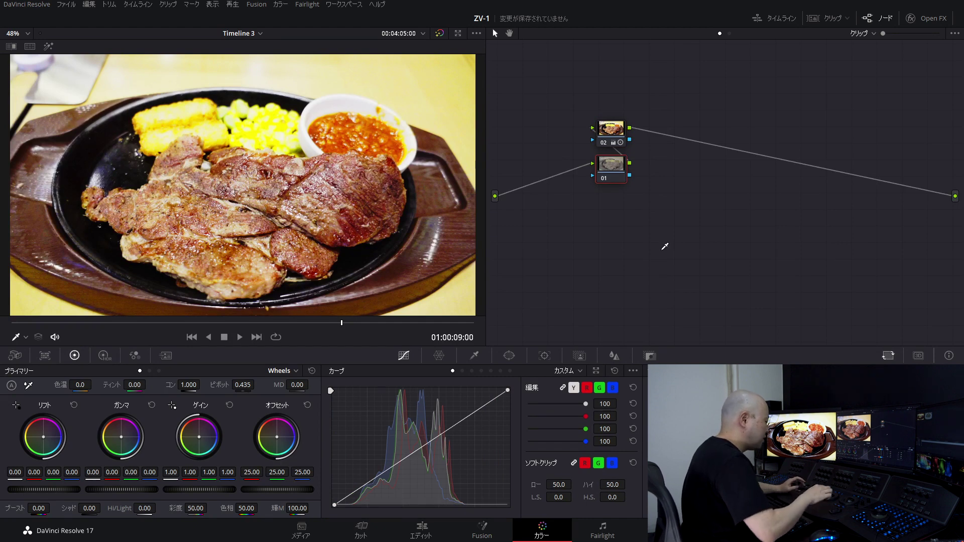
{"action": "key", "text": "alt+shift+w"}
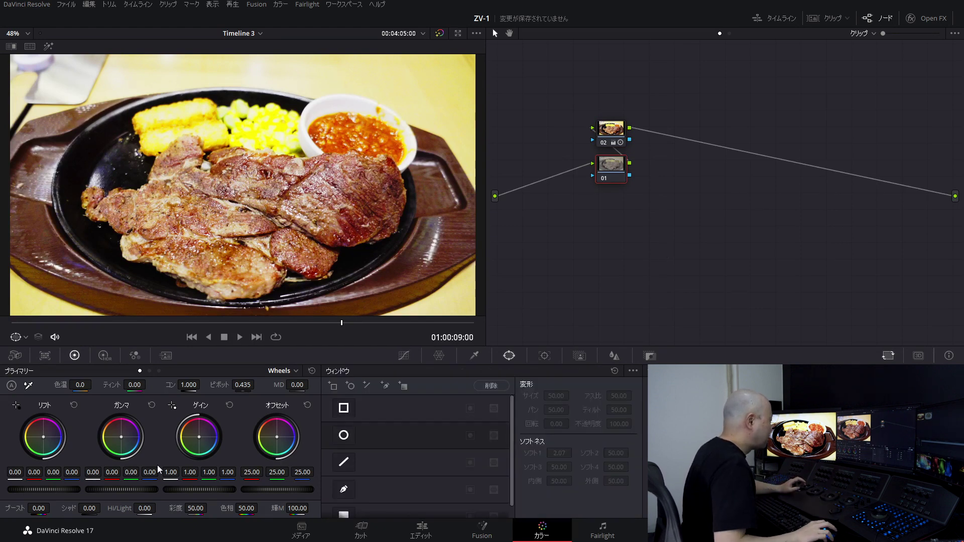
Draw a custom window around the hash browns and corn, track it both ways, and add node 03
{"action": "left_click", "coordinate": [345, 491]}
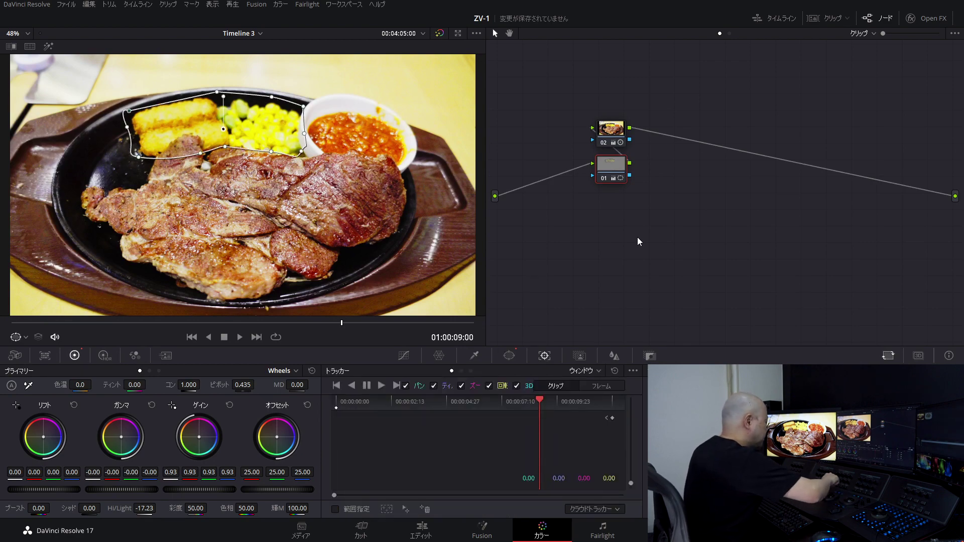
{"action": "key", "text": "alt+t"}
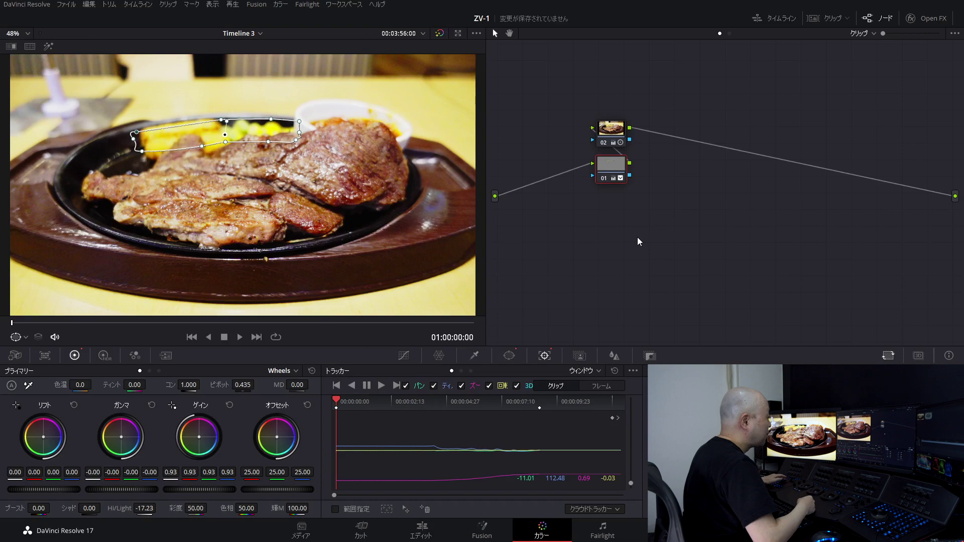
{"action": "key", "text": "ctrl+t"}
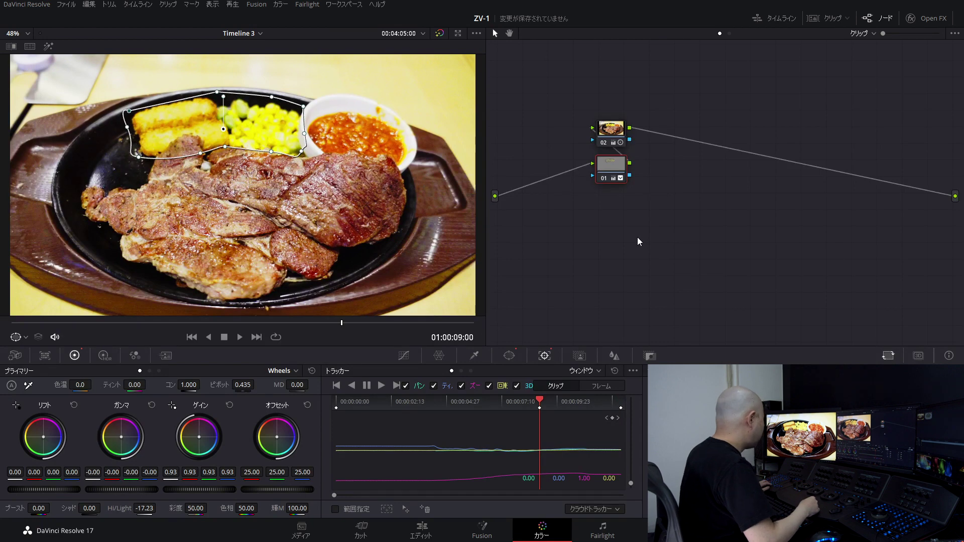
{"action": "key", "text": "alt+s"}
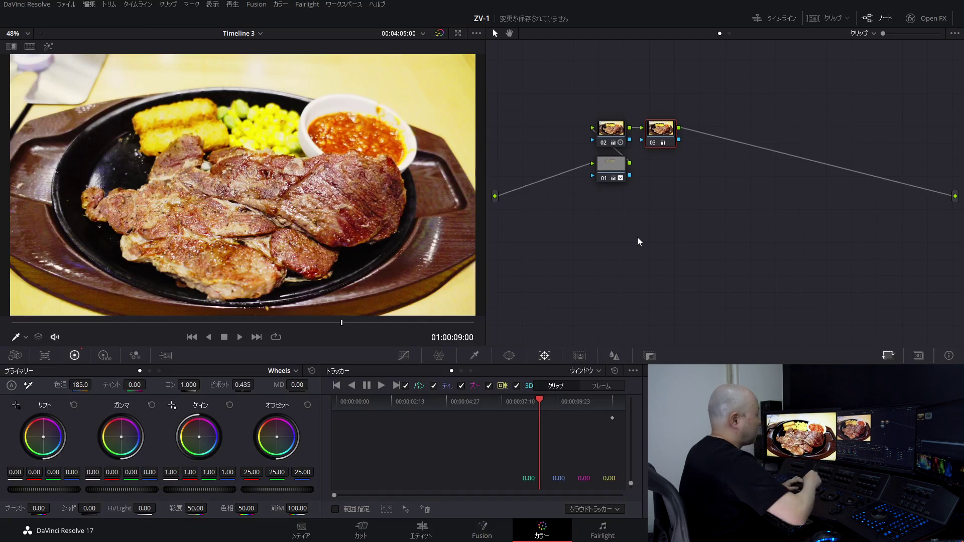
Add node 04, boost red-orange saturation in Hue vs Sat, and add an oval steak window tracked backward
{"action": "key", "text": "alt+s"}
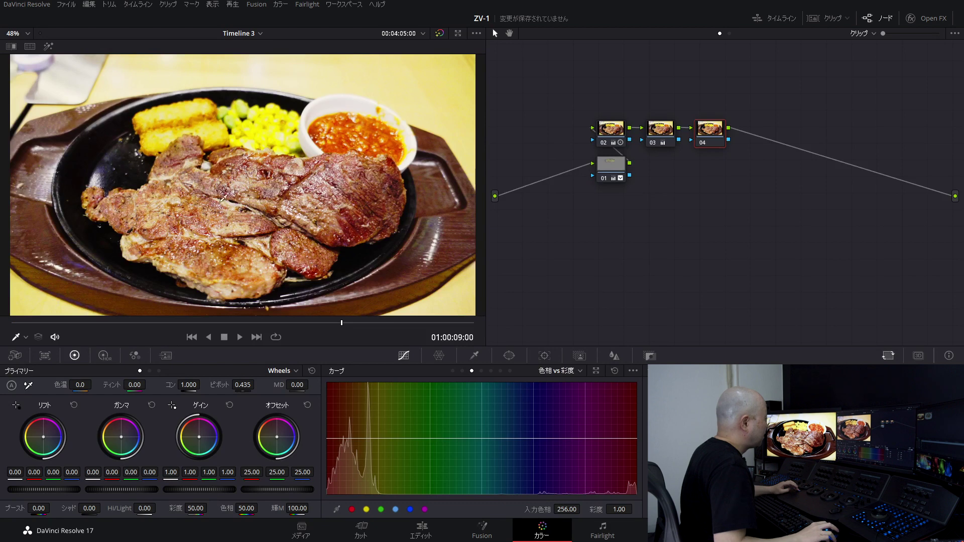
{"action": "mouse_move", "coordinate": [347, 438]}
{"action": "left_mouse_down"}
{"action": "mouse_move", "coordinate": [348, 423]}
{"action": "mouse_move", "coordinate": [383, 437]}
{"action": "left_mouse_up"}
{"action": "left_click_drag", "start_coordinate": [632, 423], "coordinate": [637, 437]}
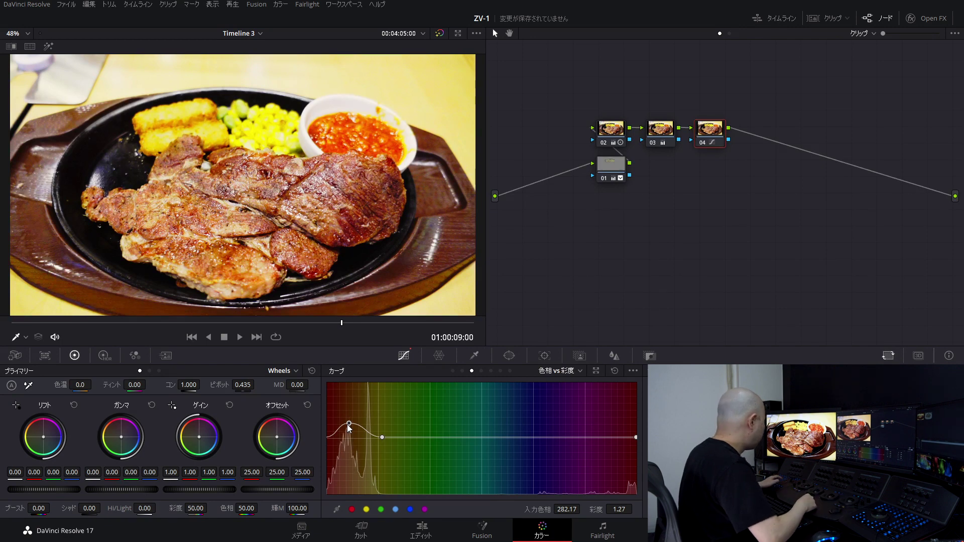
{"action": "key", "text": "alt+c"}
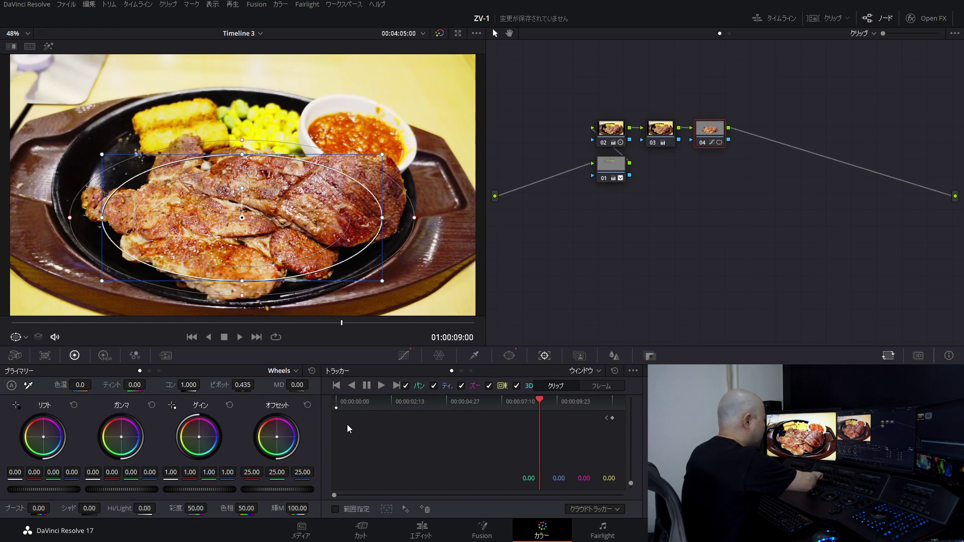
{"action": "key", "text": "alt+t"}
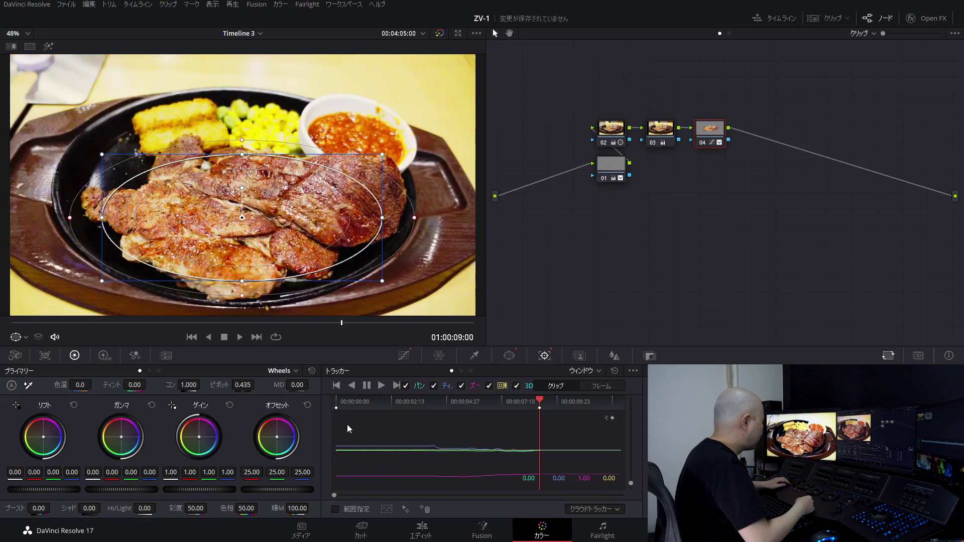
Track the steak's oval window forward to the clip end and add node 05
{"action": "key", "text": "ctrl+t"}
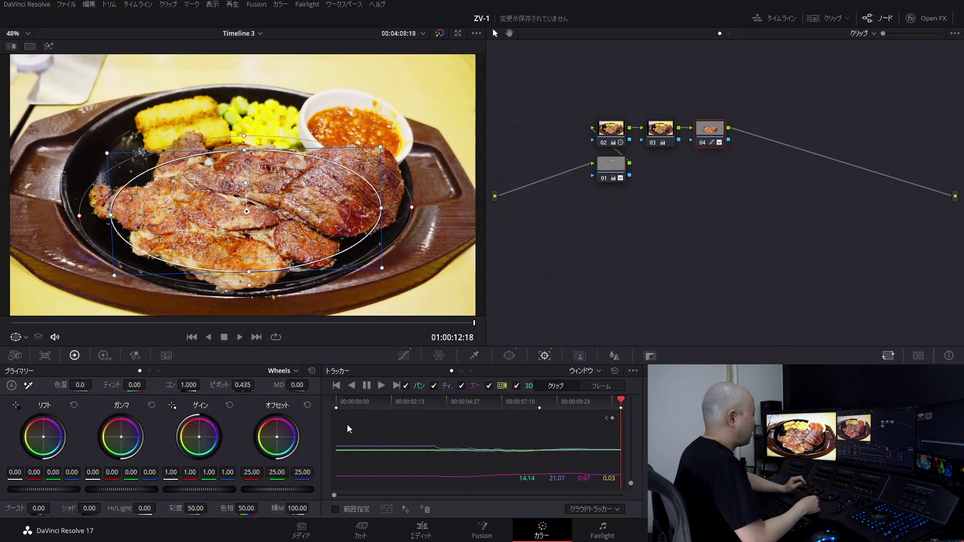
{"action": "key", "text": "alt+s"}
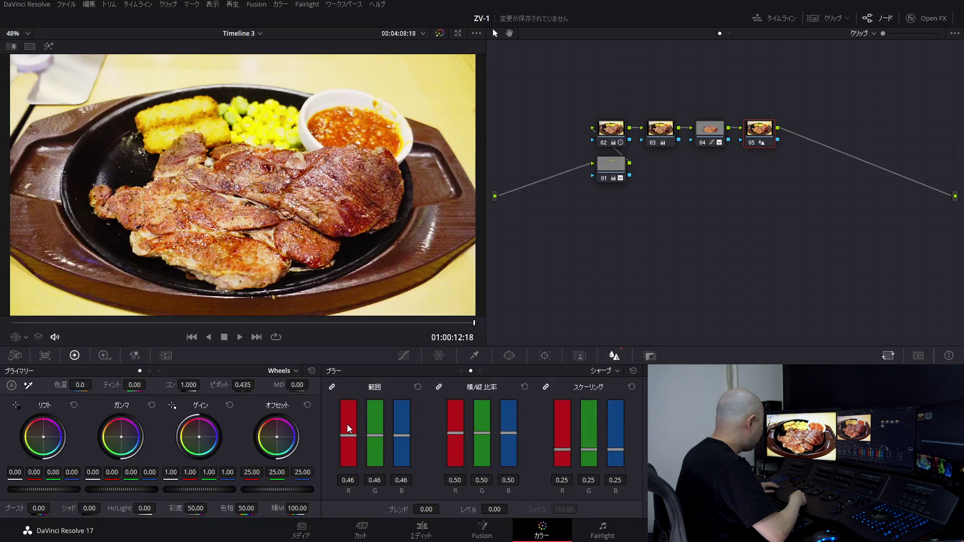
Add node 06 and bring up its custom curves for the S-shaped contrast curve
{"action": "key", "text": "alt+s"}
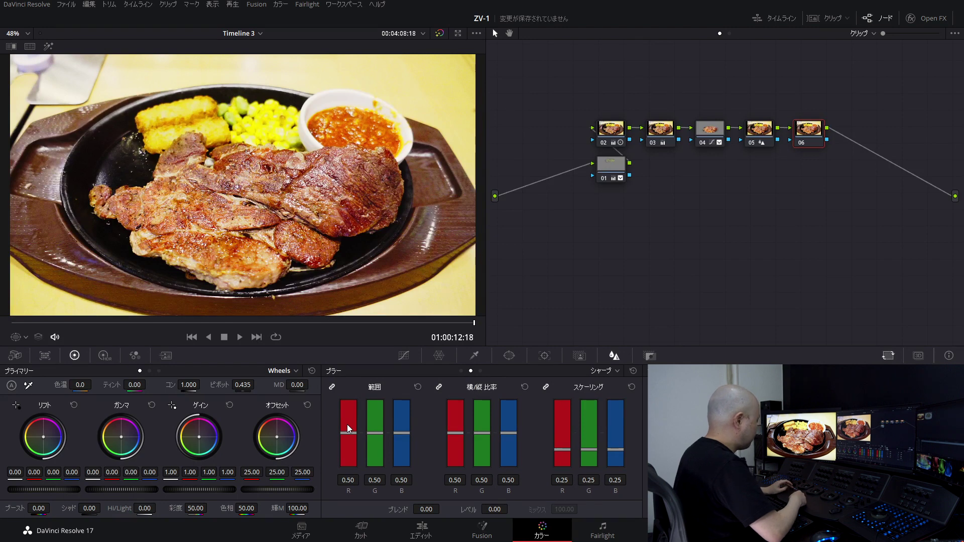
{"action": "key", "text": "alt+shift+c"}
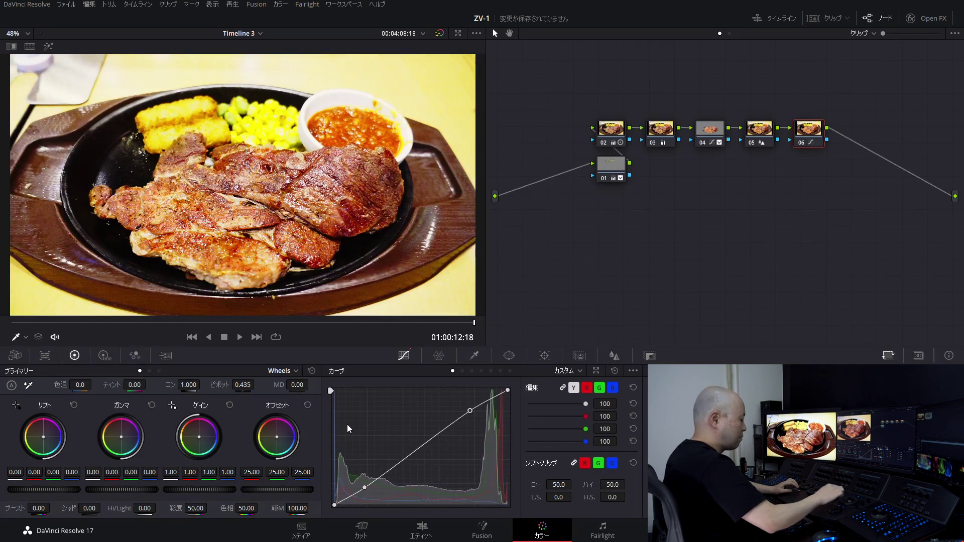
Compare with node 06 disabled, then add node 07 with Glow (threshold 0.927, spread 0.068)
{"action": "key", "text": "ctrl+d"}
{"action": "key", "text": "ctrl+d"}
{"action": "key", "text": "ctrl+d"}
{"action": "key", "text": "ctrl+d"}
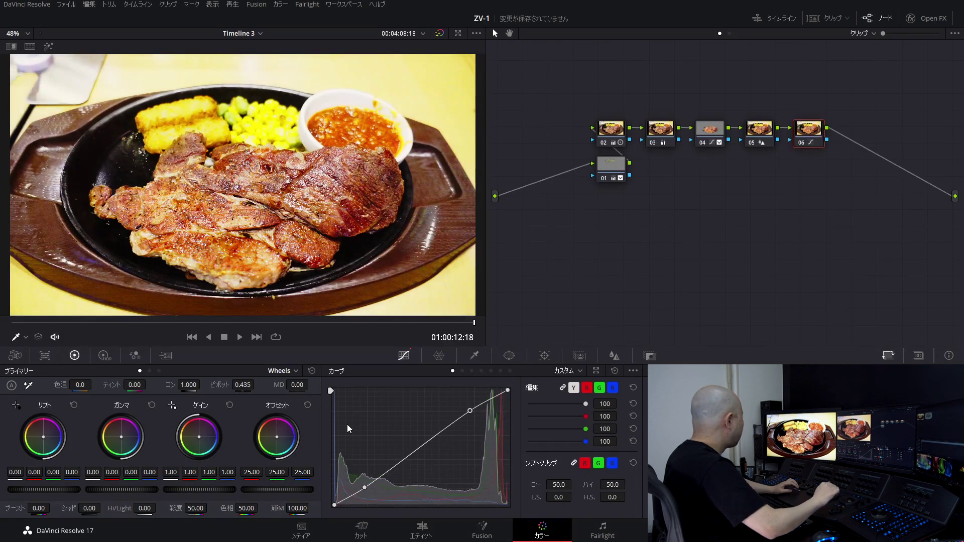
{"action": "key", "text": "alt+s"}
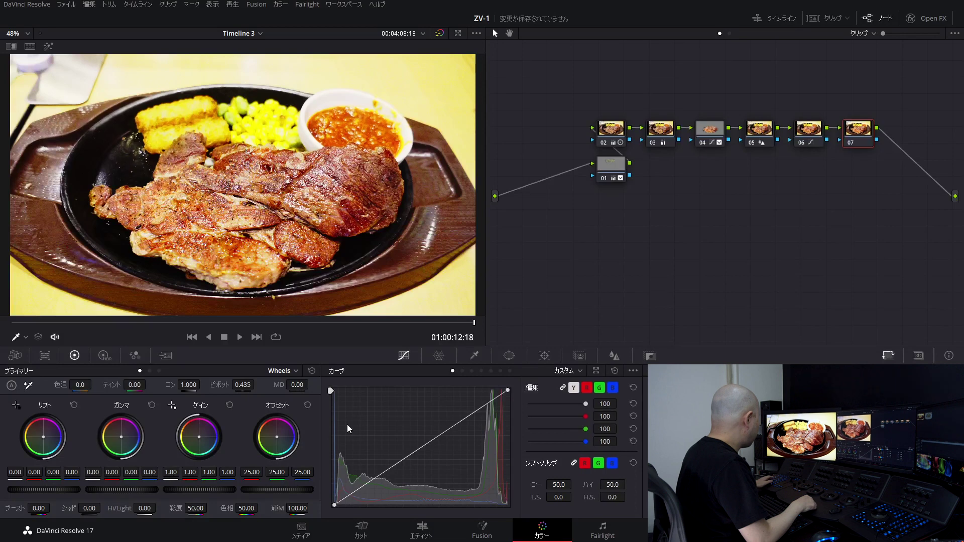
{"action": "key", "text": "shift+6"}
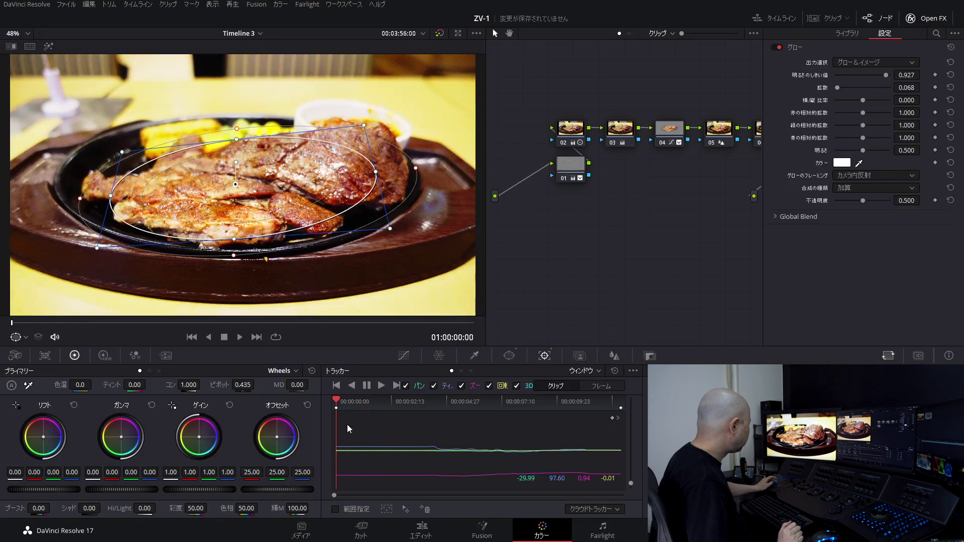
{"action": "key", "text": "End"}
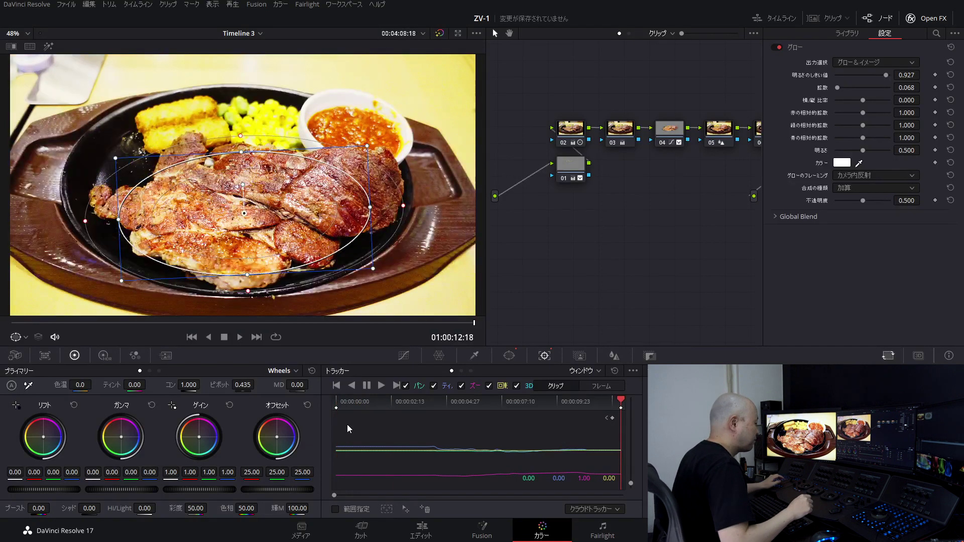
Review the tracked steak window in reverse, step back two frames, and insert node 08 before node 01
{"action": "key", "text": "j"}
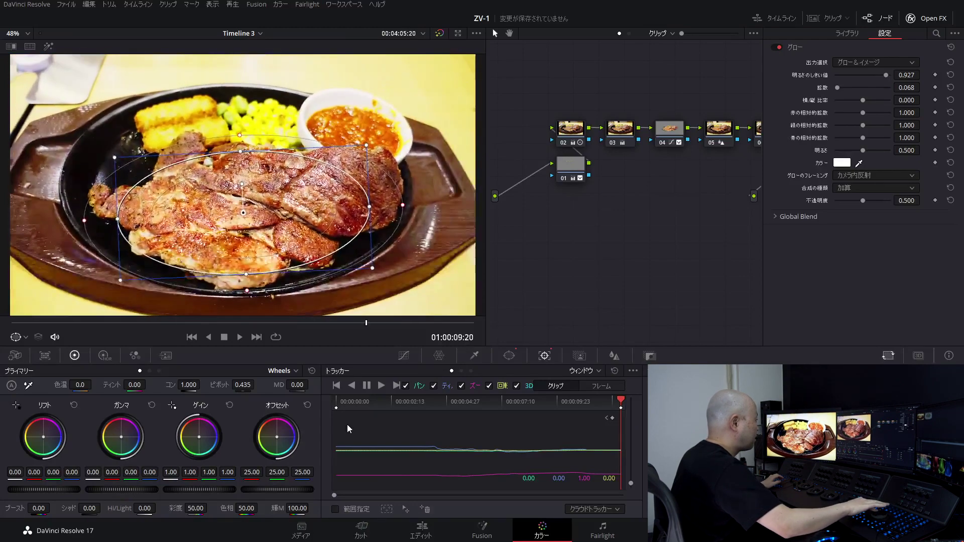
{"action": "key", "text": "Down"}
{"action": "key", "text": "Up"}
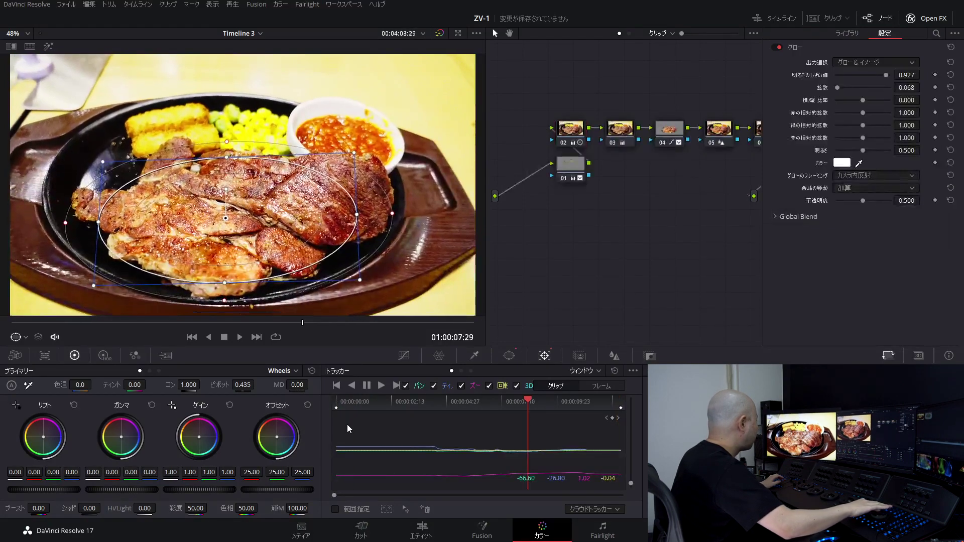
{"action": "key", "text": "Left"}
{"action": "key", "text": "Left"}
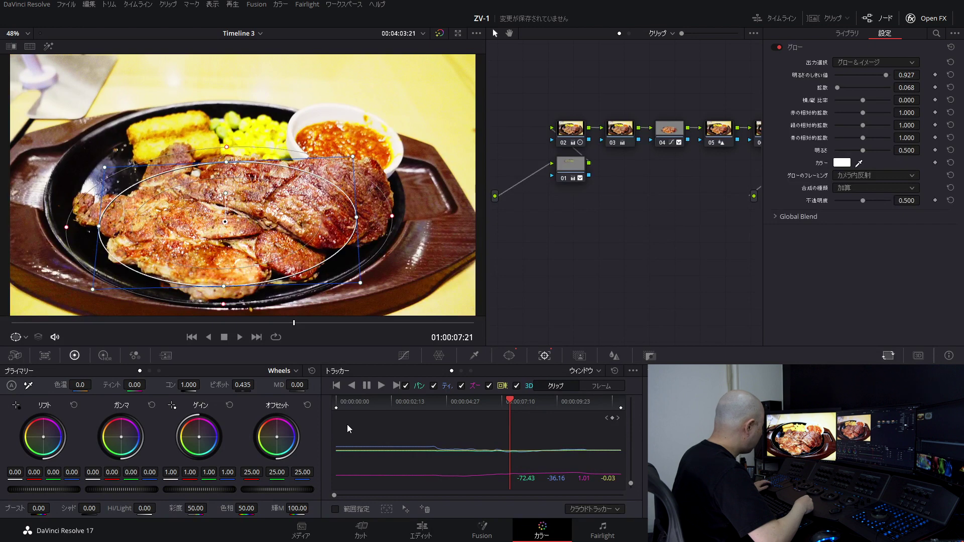
{"action": "key", "text": "shift+s"}
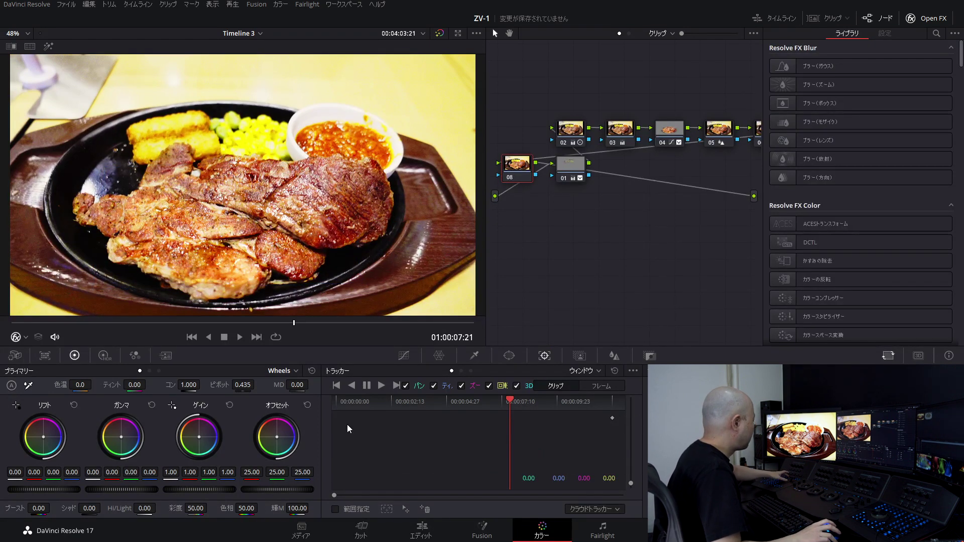
Close the effects library, clean up the node graph into one chain, and give node 08 a circle window
{"action": "key", "text": "shift+6"}
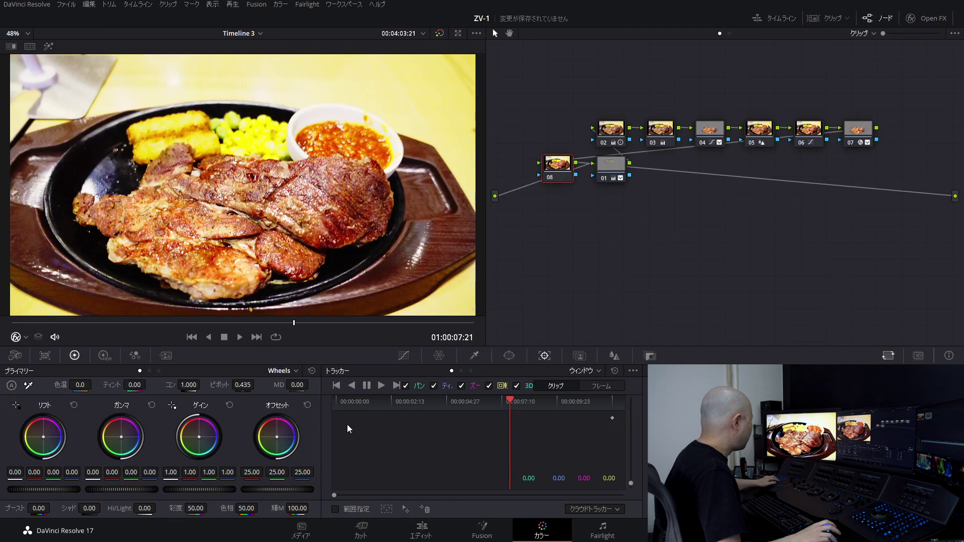
{"action": "key", "text": "ctrl+shift+c"}
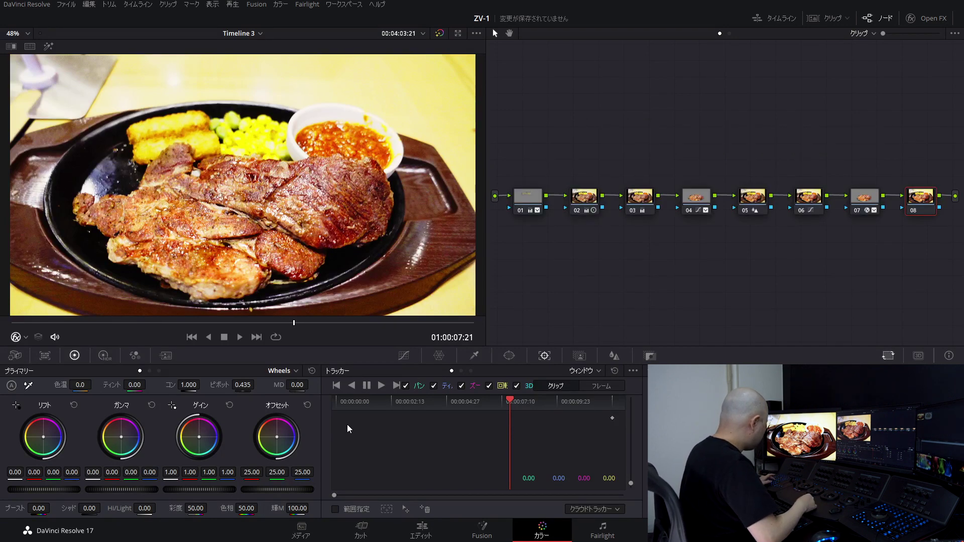
{"action": "key", "text": "alt+w"}
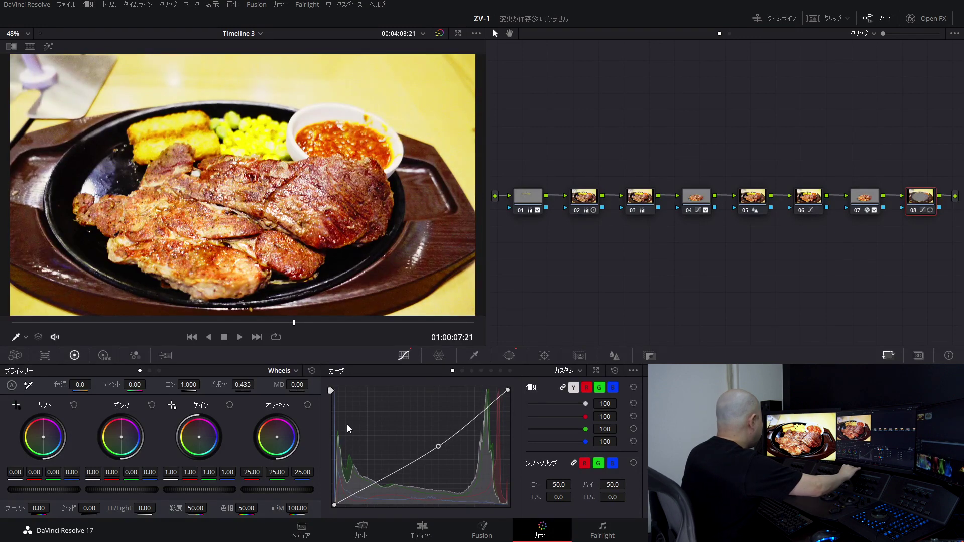
Append node 09 after node 08, then play the clip and review it in the enlarged viewer
{"action": "key", "text": "alt+s"}
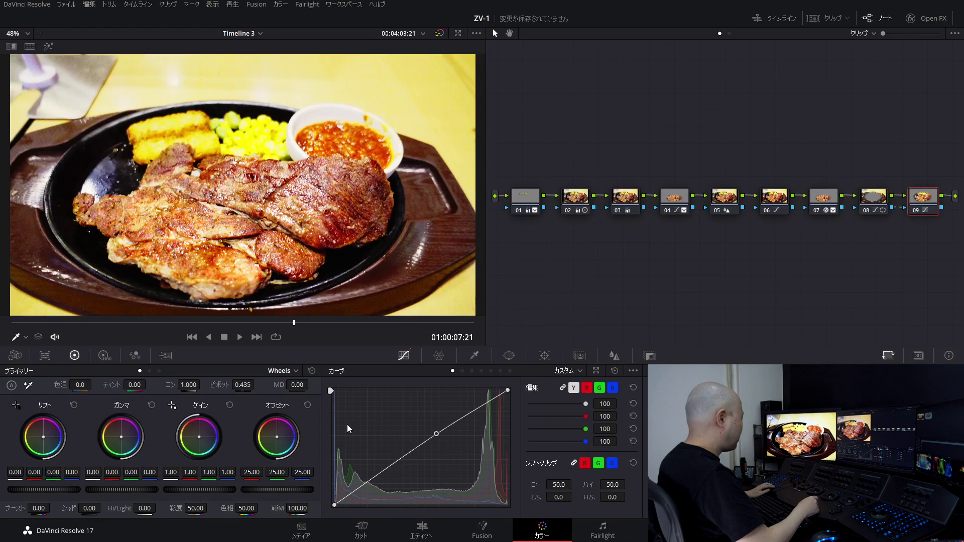
{"action": "key", "text": "space"}
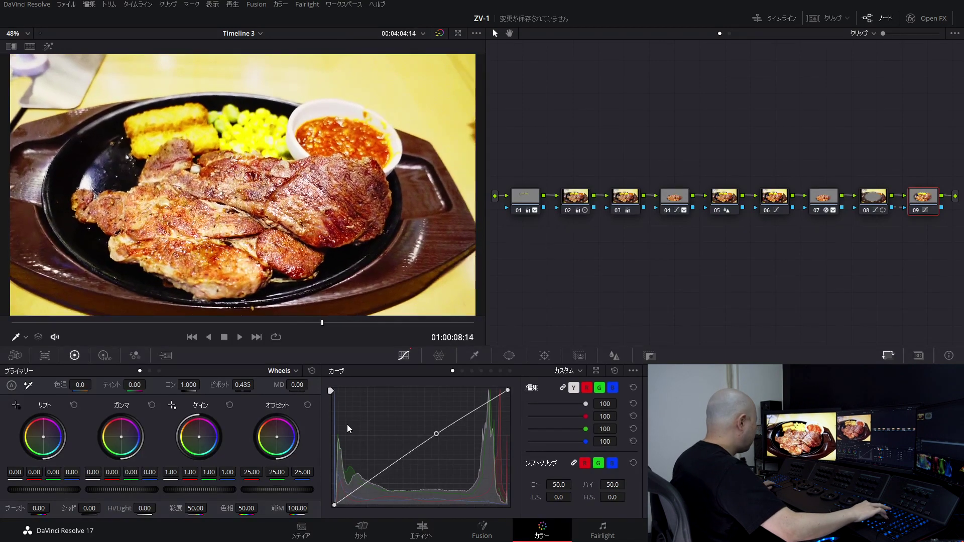
{"action": "key", "text": "shift+f"}
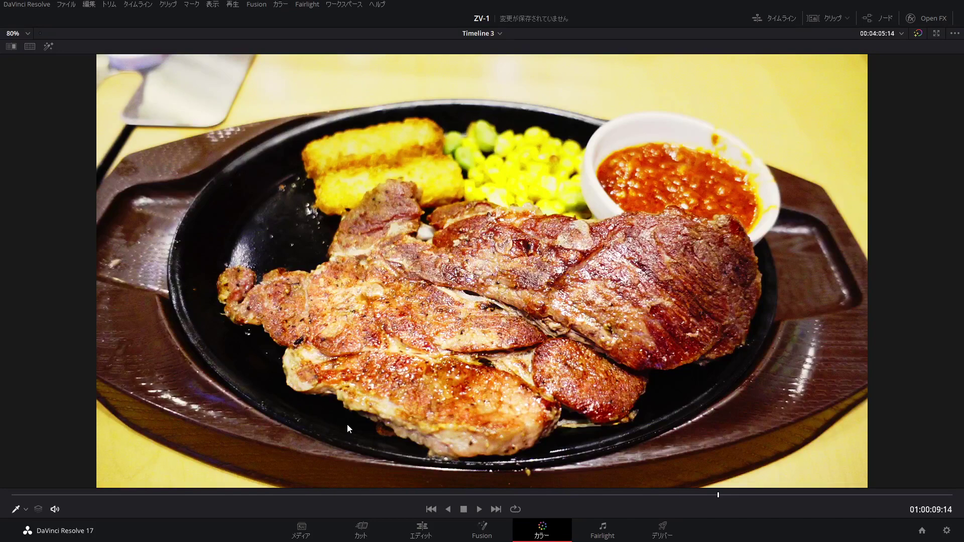
{"action": "key", "text": "shift+f"}
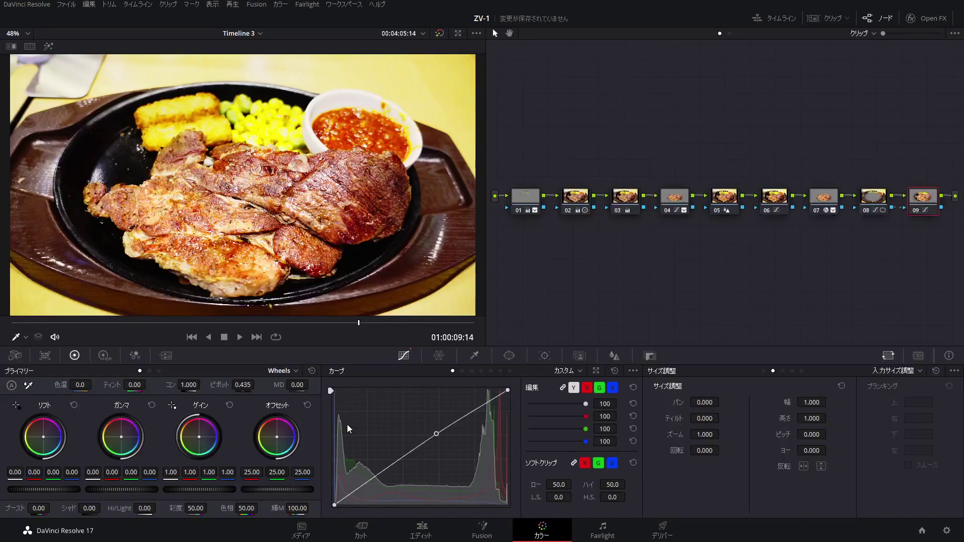
Compare the graded steak against the original in the enlarged viewer, ending with all nodes disabled
{"action": "left_click", "coordinate": [440, 34]}
{"action": "key", "text": "shift+f"}
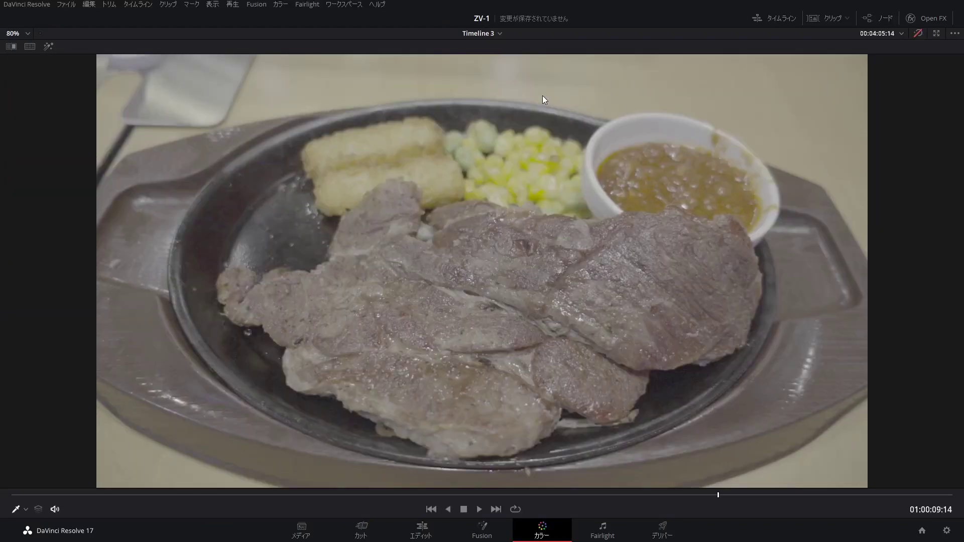
{"action": "key", "text": "shift+d"}
{"action": "key", "text": "shift+d"}
{"action": "key", "text": "shift+d"}
{"action": "key", "text": "shift+d"}
{"action": "key", "text": "shift+d"}
{"action": "key", "text": "shift+d"}
{"action": "key", "text": "shift+d"}
{"action": "key", "text": "shift+d"}
{"action": "key", "text": "shift+f"}
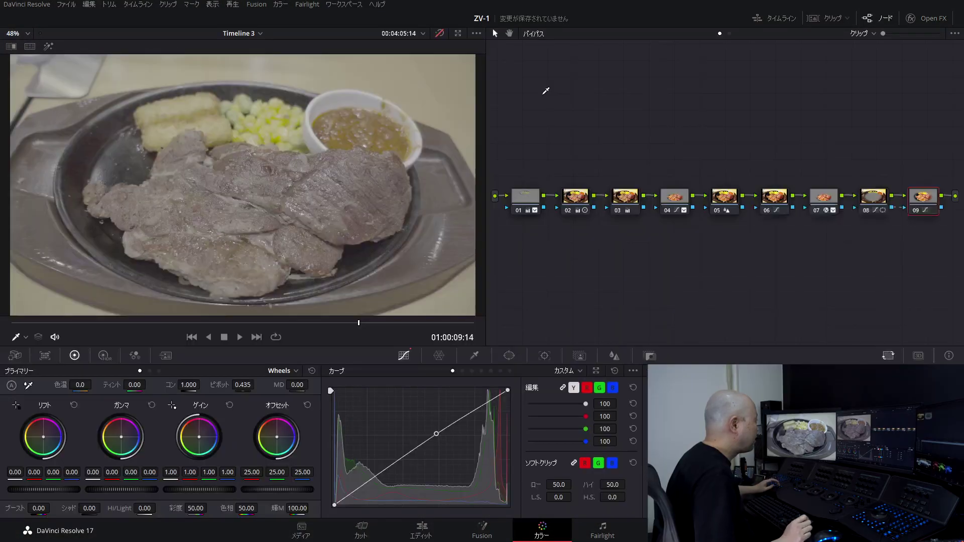
{"action": "key", "text": "shift+d"}
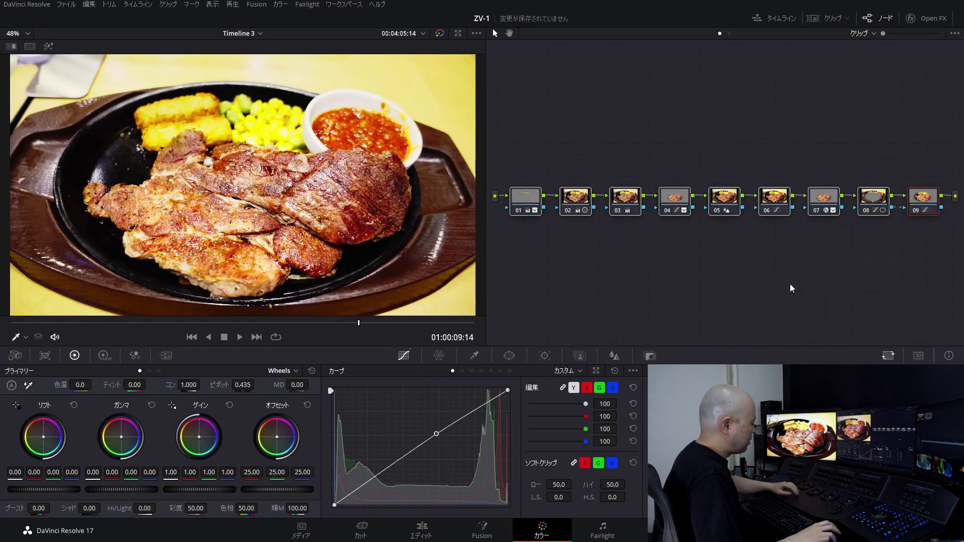
{"action": "key", "text": "shift+d"}
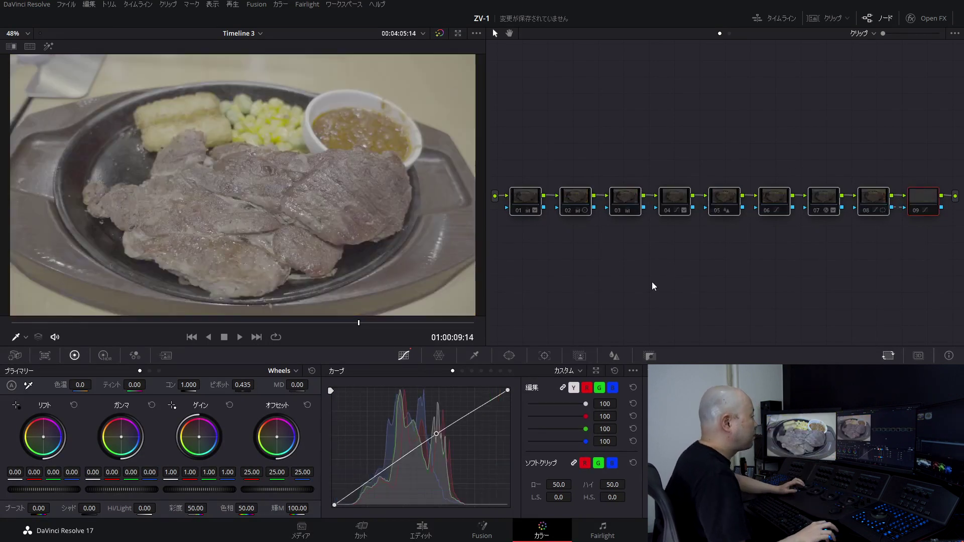
Re-enable nodes 02, 03 and 04 one at a time to see each one's effect
{"action": "left_click", "coordinate": [577, 196]}
{"action": "left_click", "coordinate": [535, 199]}
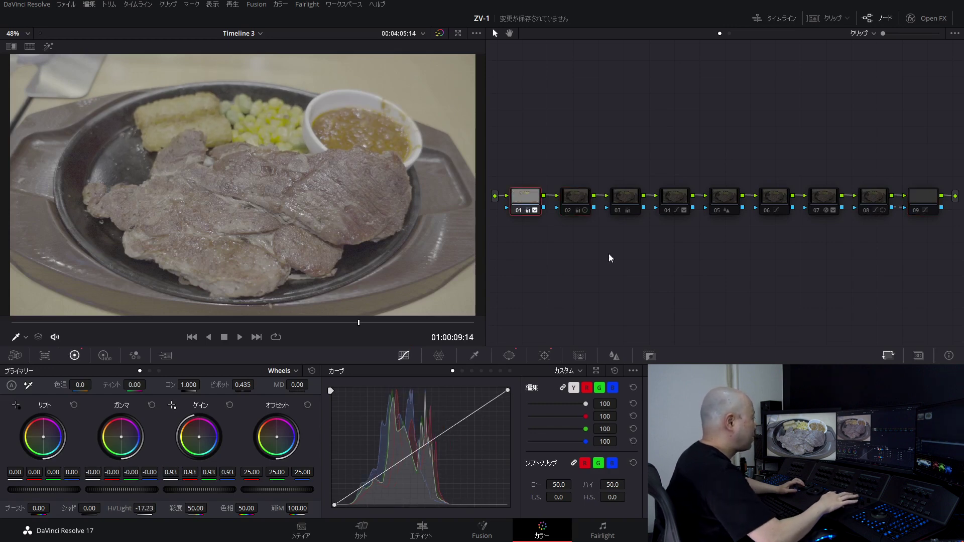
{"action": "left_click", "coordinate": [583, 199]}
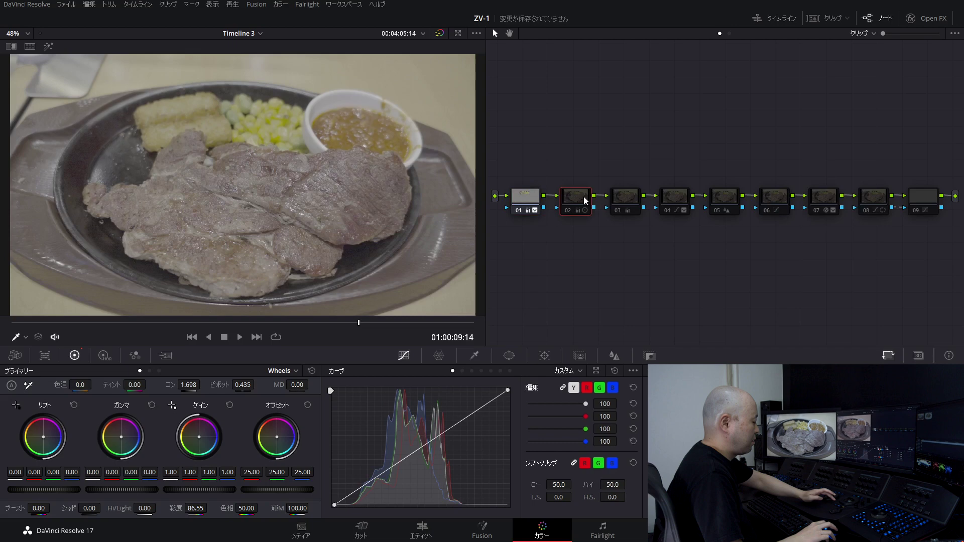
{"action": "key", "text": "ctrl+d"}
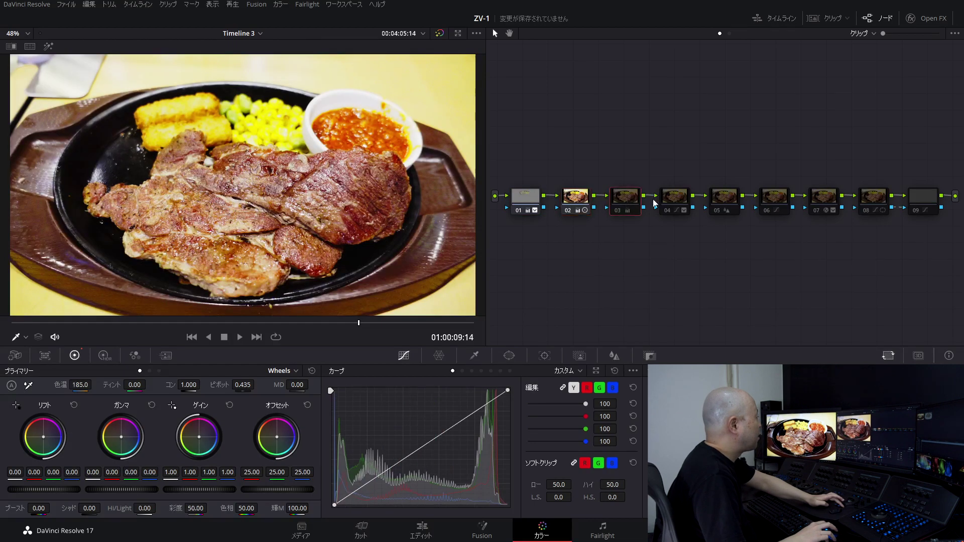
{"action": "key", "text": "ctrl+d"}
{"action": "left_click", "coordinate": [676, 198]}
{"action": "key", "text": "ctrl+d"}
Re-enable the remaining nodes through 09 and view the full steak grade in the enlarged viewer
{"action": "left_click", "coordinate": [728, 203]}
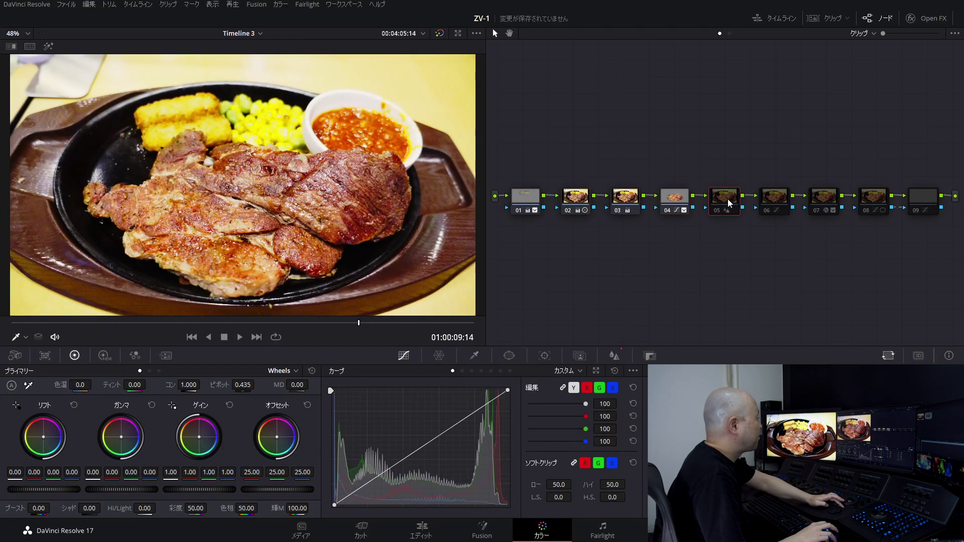
{"action": "left_click", "coordinate": [776, 201]}
{"action": "key", "text": "ctrl+d"}
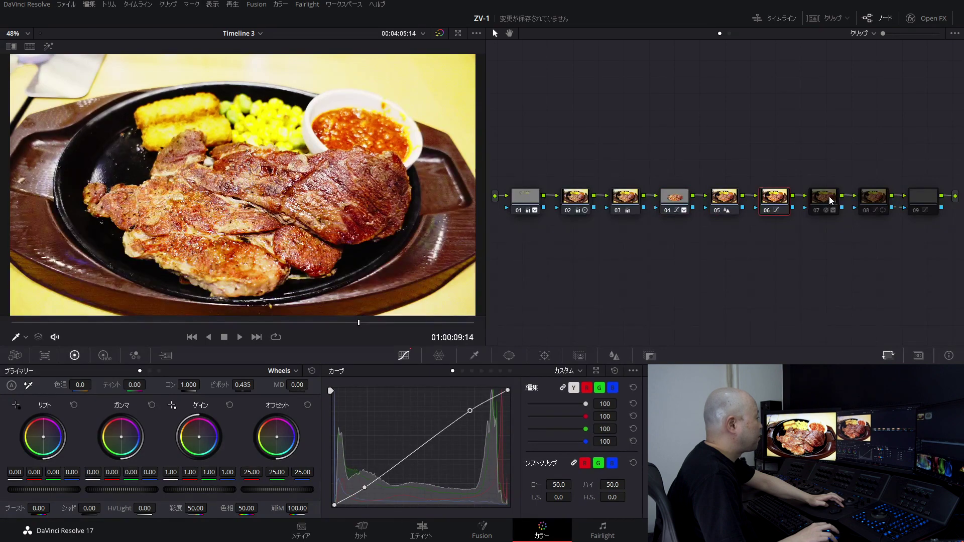
{"action": "left_click", "coordinate": [831, 200]}
{"action": "key", "text": "ctrl+d"}
{"action": "left_click", "coordinate": [874, 198]}
{"action": "key", "text": "ctrl+d"}
{"action": "left_click", "coordinate": [922, 202]}
{"action": "key", "text": "ctrl+d"}
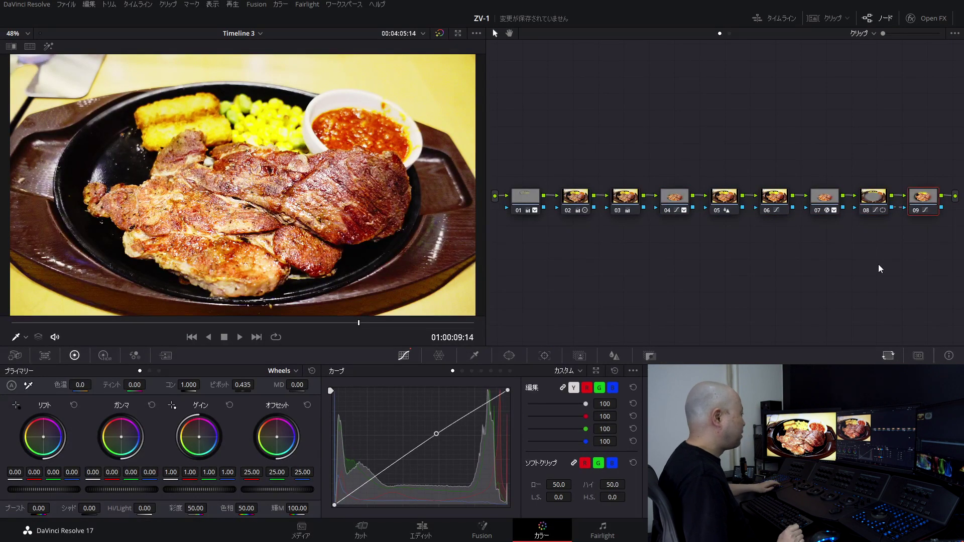
{"action": "key", "text": "alt+f"}
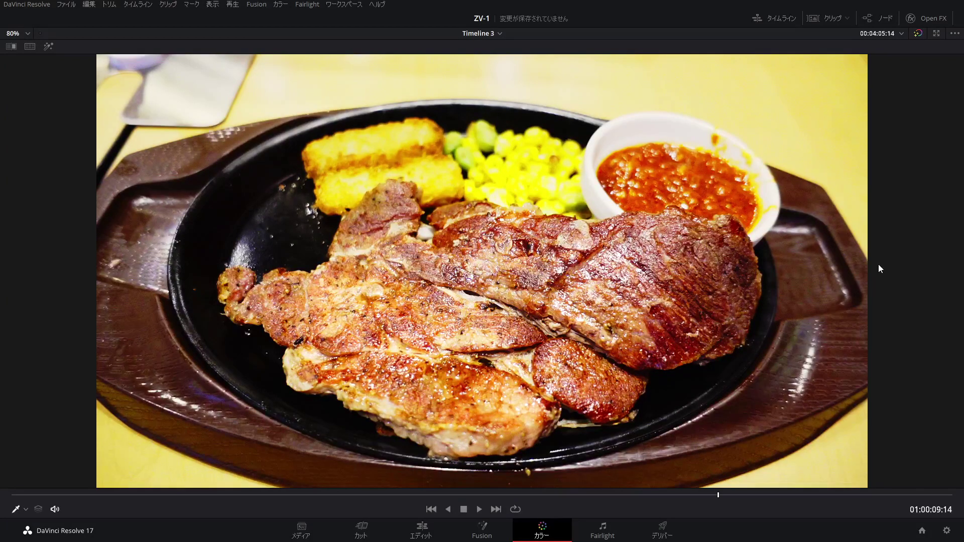
Move to the salad clip and grade node 01: contrast 1.618, saturation 97.28, gain 1.04, lift -0.01
{"action": "key", "text": "Down"}
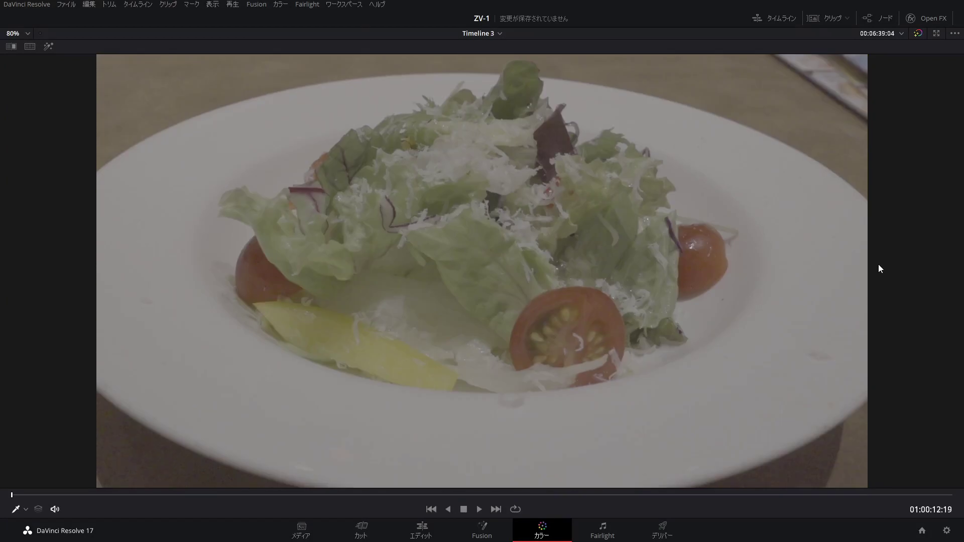
{"action": "mouse_move", "coordinate": [24, 501]}
{"action": "left_mouse_down"}
{"action": "mouse_move", "coordinate": [631, 500]}
{"action": "mouse_move", "coordinate": [2, 512]}
{"action": "mouse_move", "coordinate": [714, 510]}
{"action": "mouse_move", "coordinate": [415, 503]}
{"action": "mouse_move", "coordinate": [424, 505]}
{"action": "left_mouse_up"}
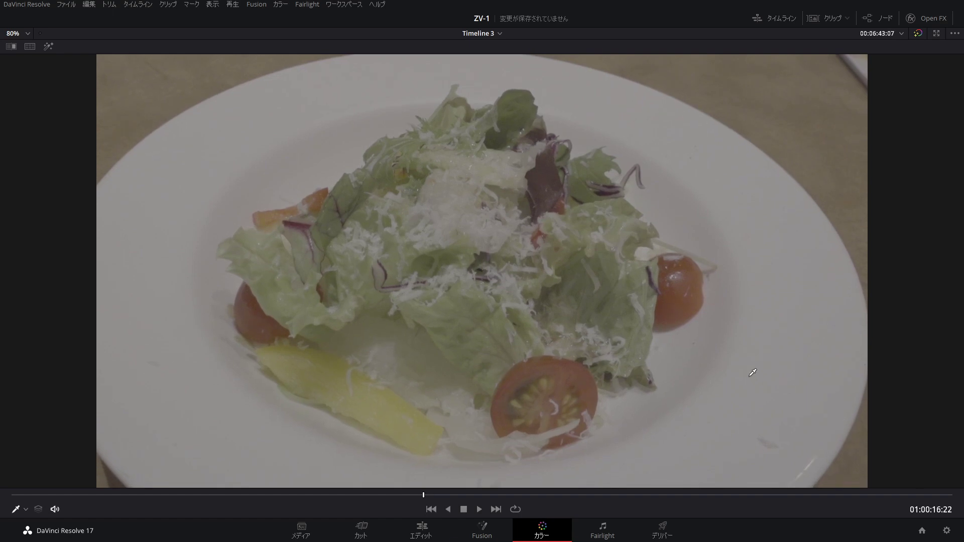
{"action": "key", "text": "shift+f"}
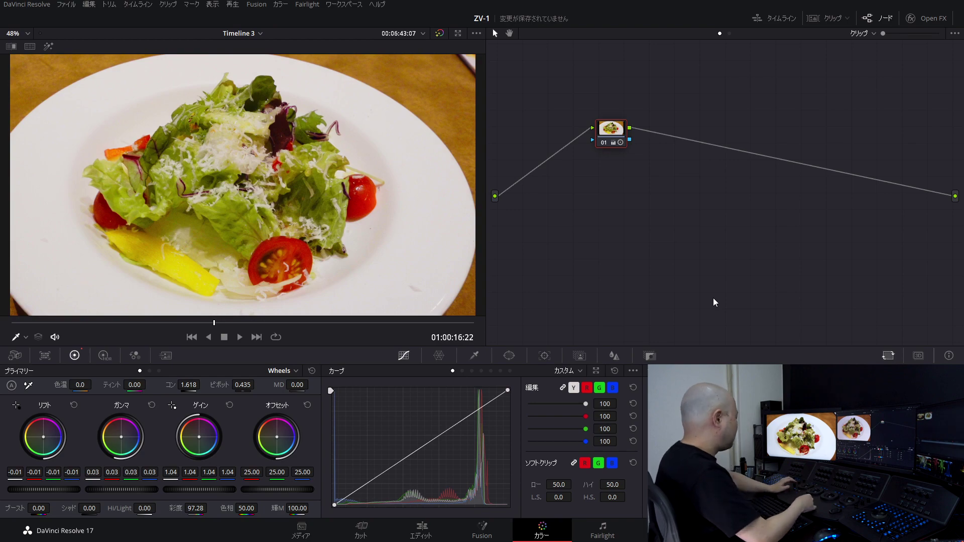
{"action": "key", "text": "alt+f"}
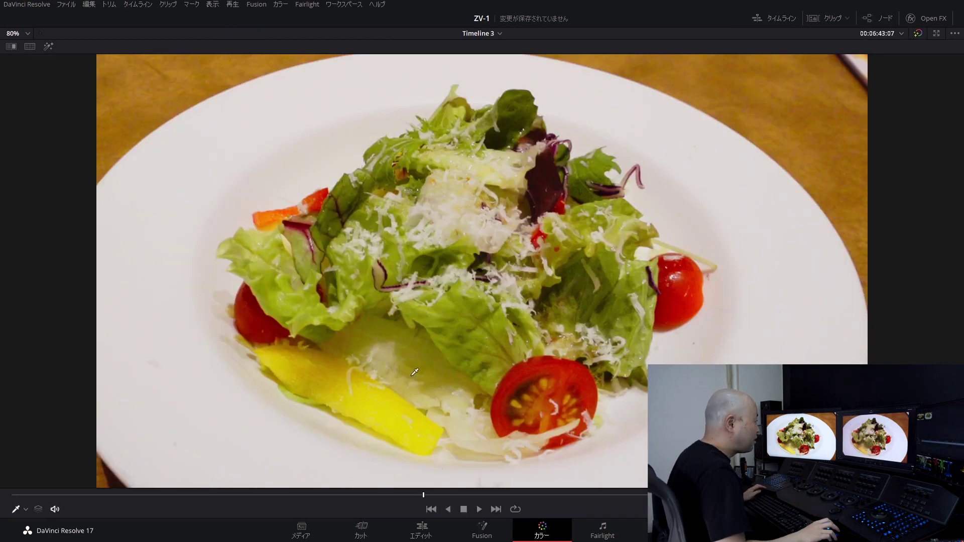
Set the viewer zoom to Fit so the whole salad plate is visible
{"action": "scroll", "coordinate": [499, 298], "scroll_direction": "up", "scroll_amount": 5}
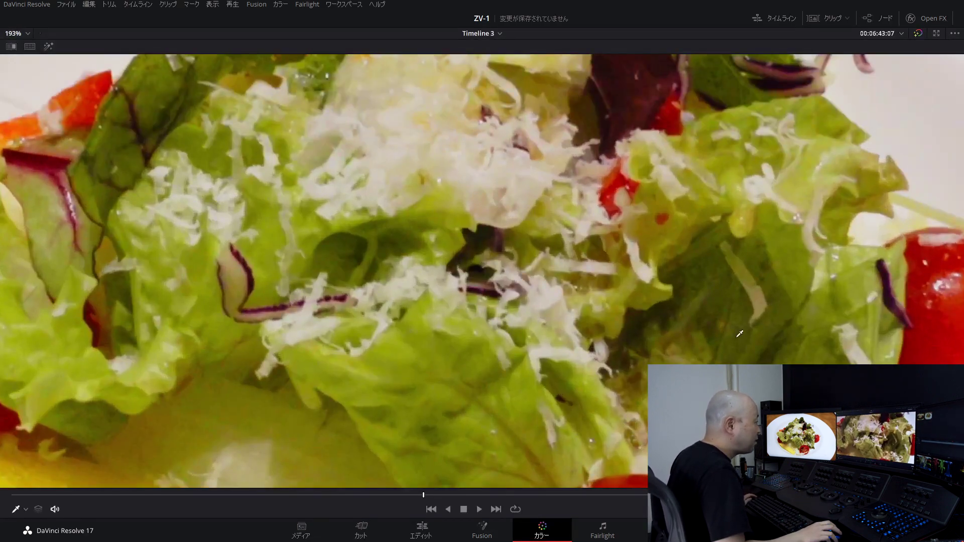
{"action": "scroll", "coordinate": [318, 271], "scroll_direction": "up", "scroll_amount": 1}
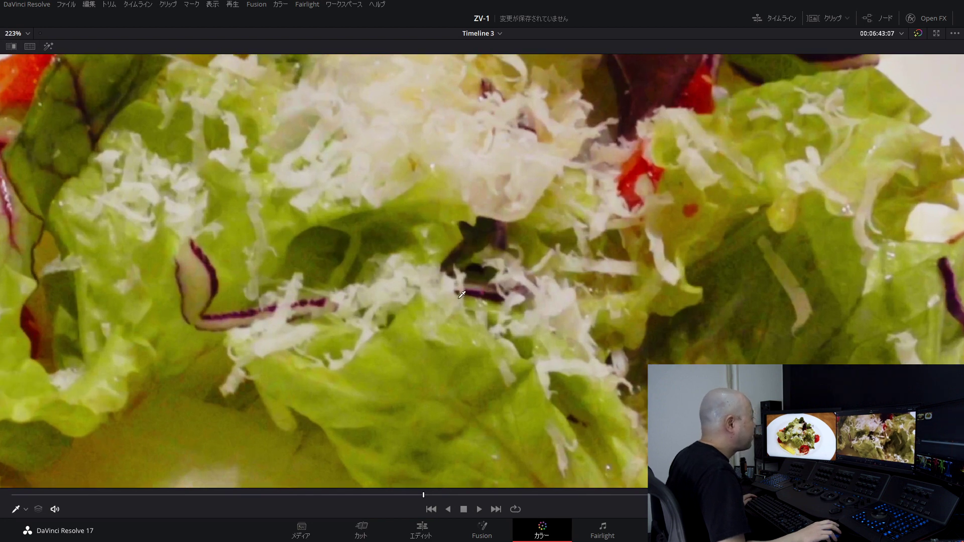
{"action": "scroll", "coordinate": [226, 176], "scroll_direction": "up", "scroll_amount": 1}
{"action": "left_click", "coordinate": [27, 34]}
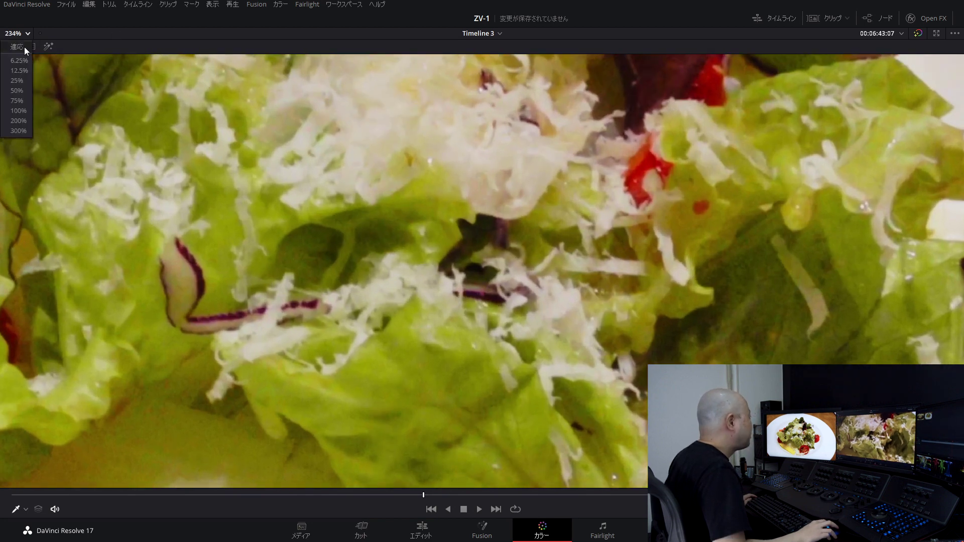
{"action": "left_click", "coordinate": [18, 46]}
{"action": "key", "text": "alt+f"}
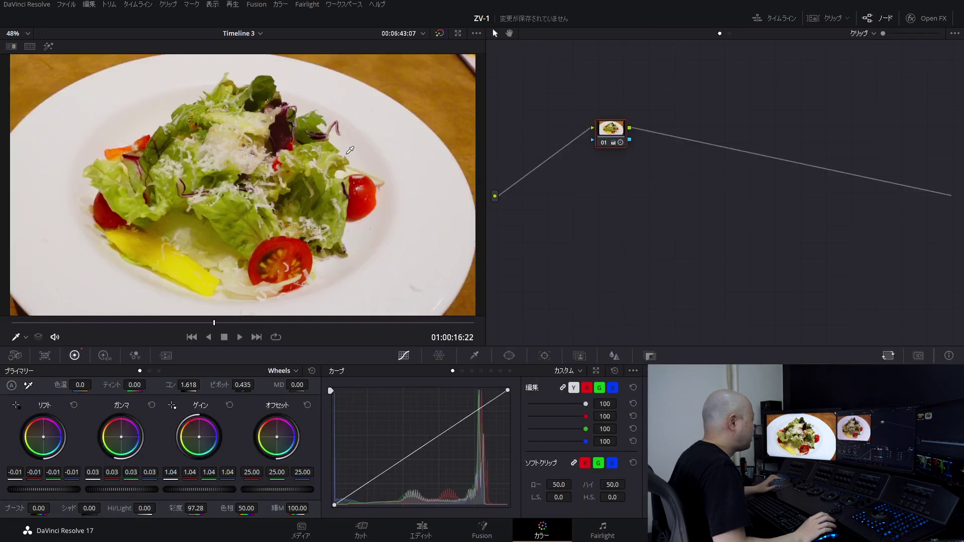
Insert a new node 01 with temporal noise reduction, then add an empty node 03 after node 02
{"action": "key", "text": "shift+s"}
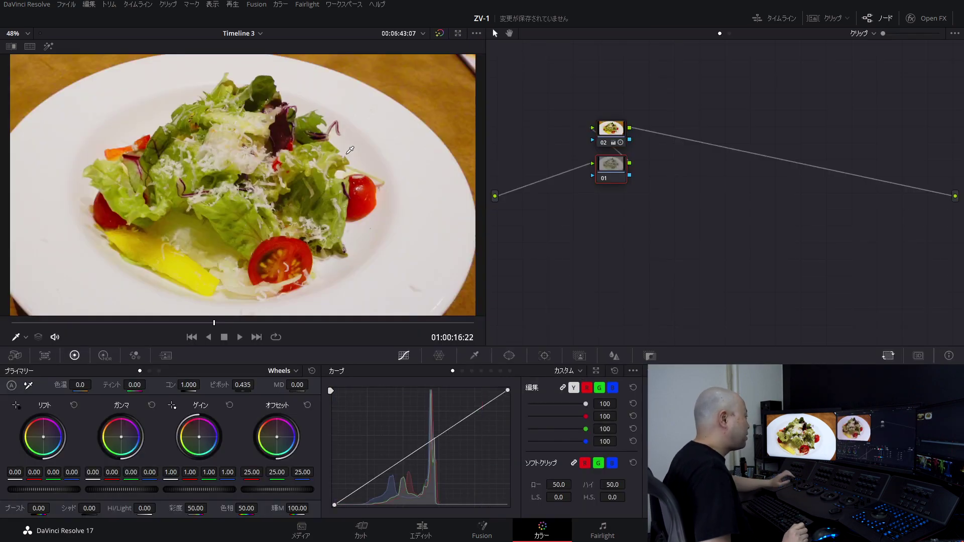
{"action": "key", "text": "alt+m"}
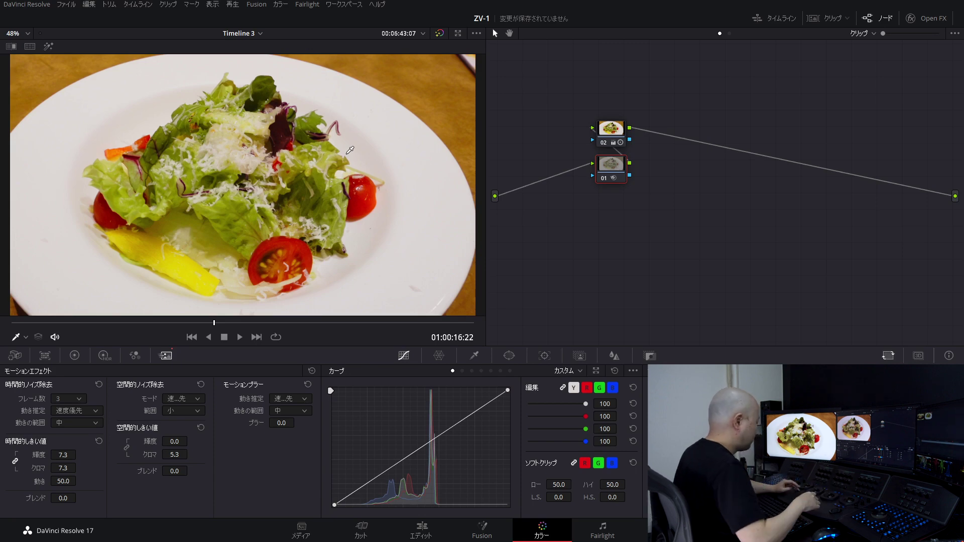
{"action": "key", "text": "alt+f"}
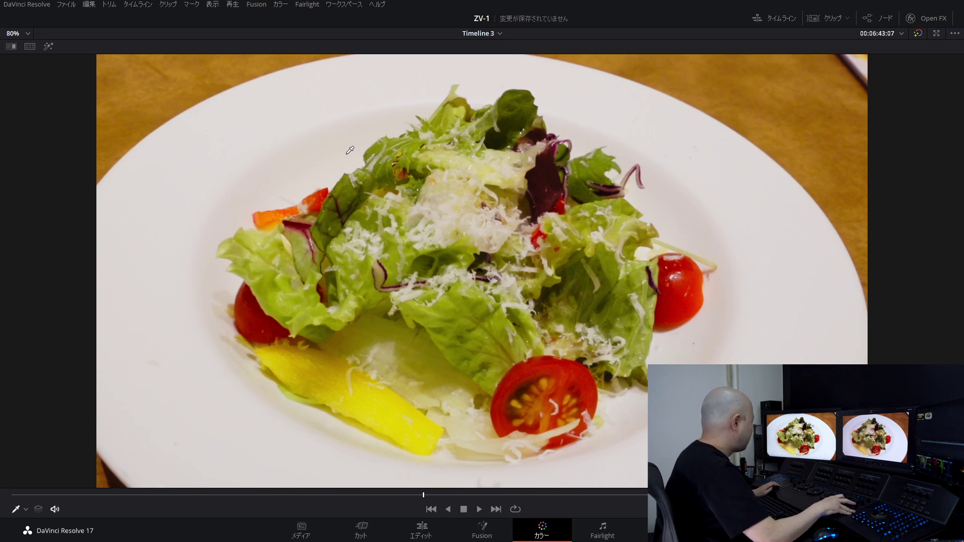
{"action": "key", "text": "alt+f"}
{"action": "key", "text": "alt+k"}
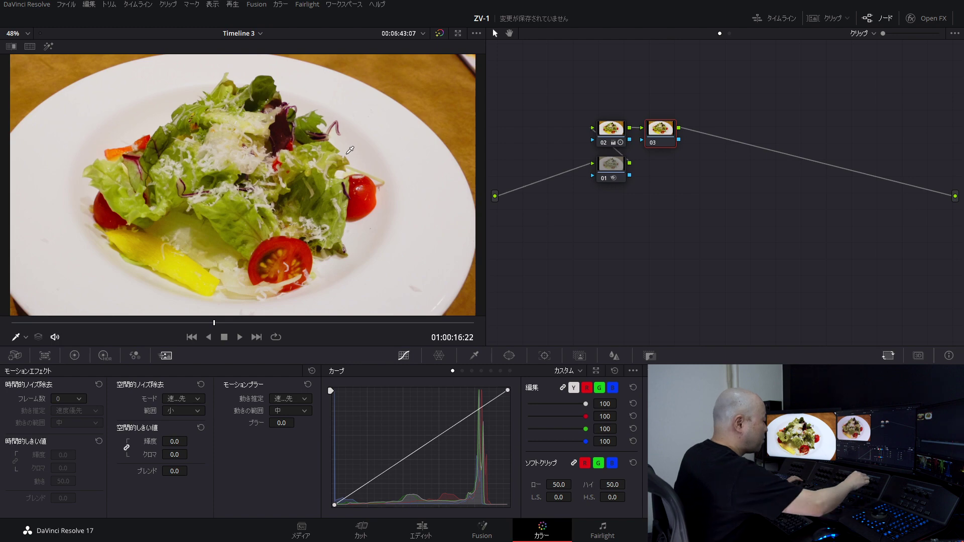
Warm node 03 with temperature 143.0 and tint 4.40, then add node 04
{"action": "key", "text": "alt+1"}
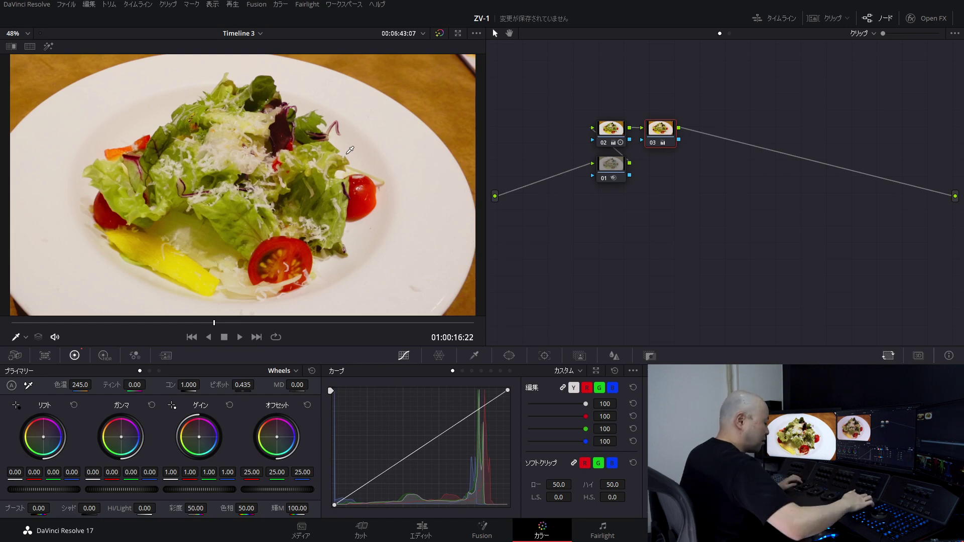
{"action": "key", "text": "shift+semicolon"}
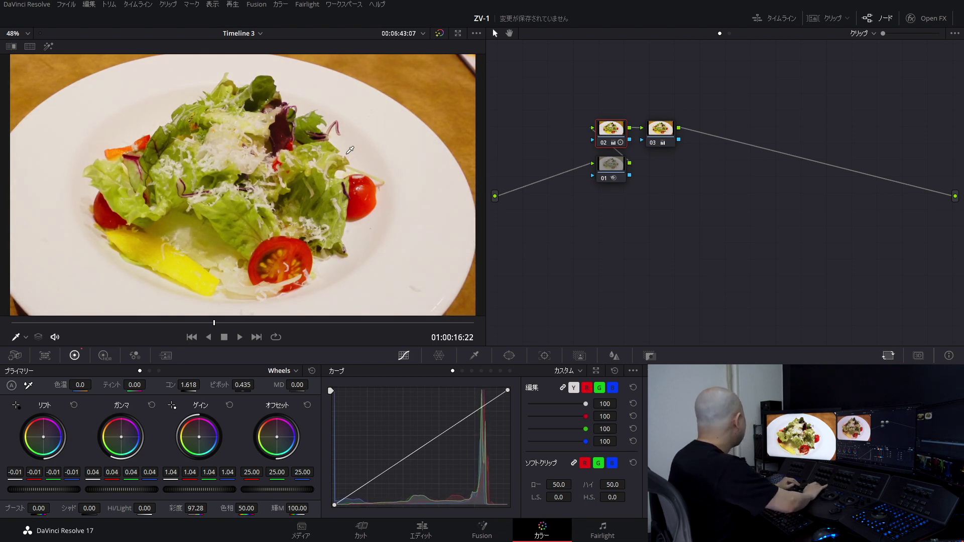
{"action": "key", "text": "shift+apostrophe"}
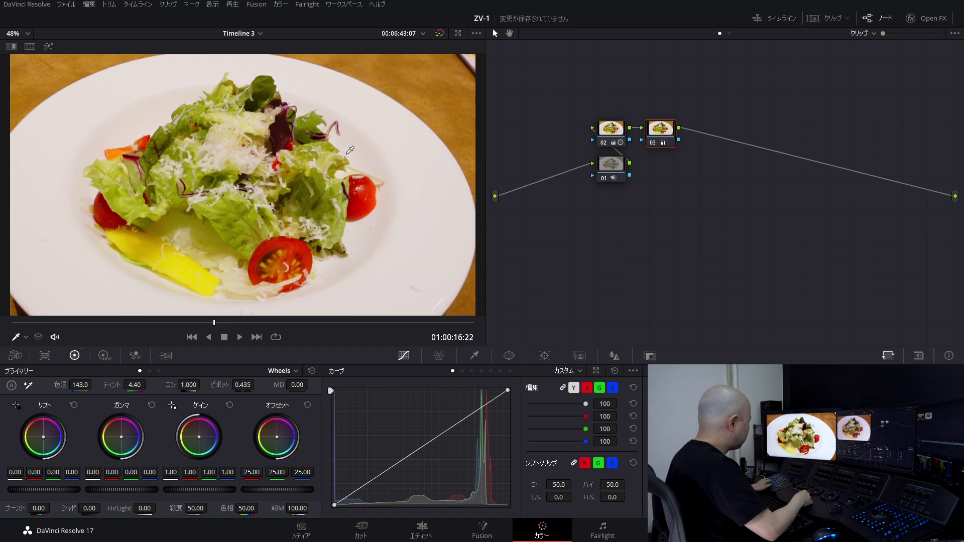
{"action": "key", "text": "alt+s"}
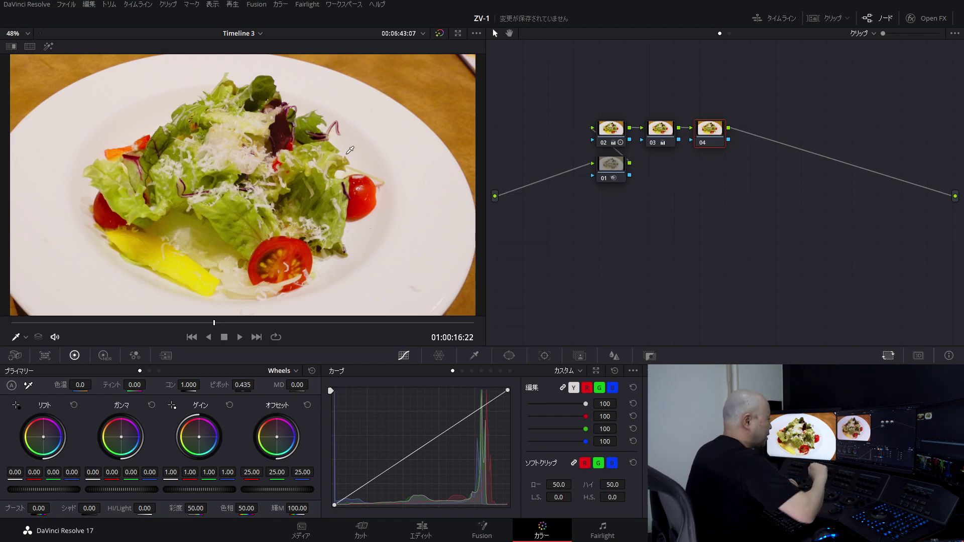
Lift the midtones on node 04 with a raised point on the luma curve, then add node 05
{"action": "left_click", "coordinate": [450, 428]}
{"action": "left_click", "coordinate": [637, 371]}
{"action": "left_click", "coordinate": [637, 369]}
{"action": "left_click_drag", "start_coordinate": [450, 429], "coordinate": [443, 420]}
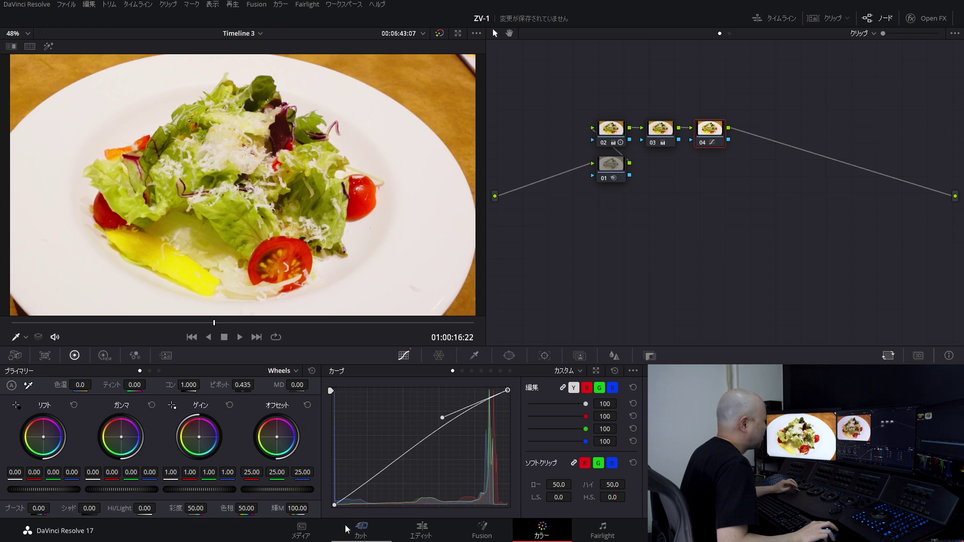
{"action": "key", "text": "ctrl+z"}
{"action": "mouse_move", "coordinate": [376, 479]}
{"action": "left_mouse_down"}
{"action": "mouse_move", "coordinate": [390, 468]}
{"action": "mouse_move", "coordinate": [377, 481]}
{"action": "left_mouse_up"}
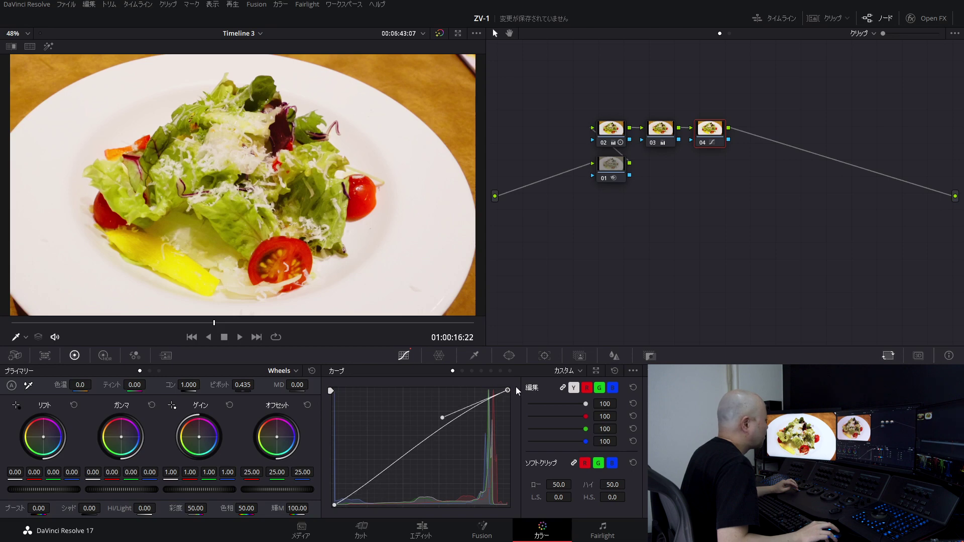
{"action": "left_click_drag", "start_coordinate": [445, 416], "coordinate": [438, 413]}
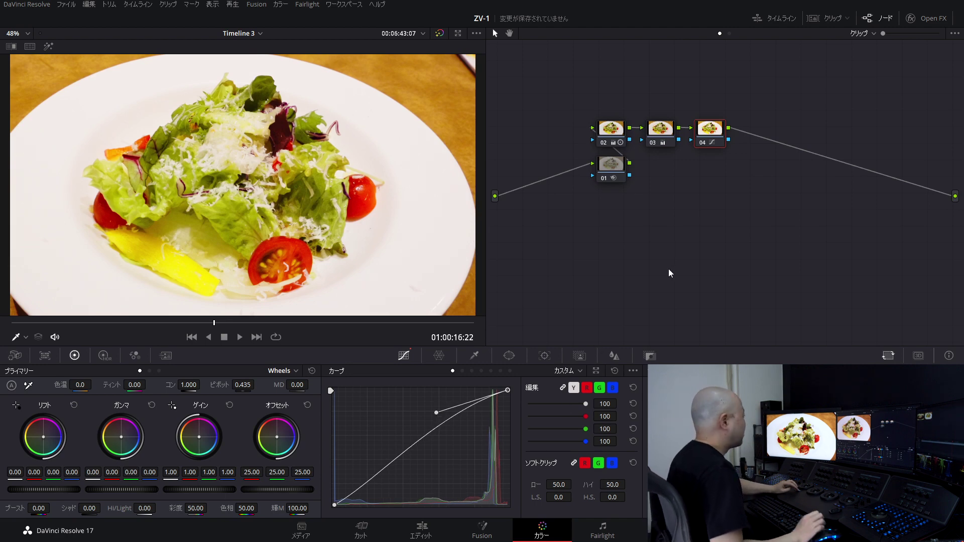
{"action": "key", "text": "shift+semicolon"}
{"action": "key", "text": "shift+semicolon"}
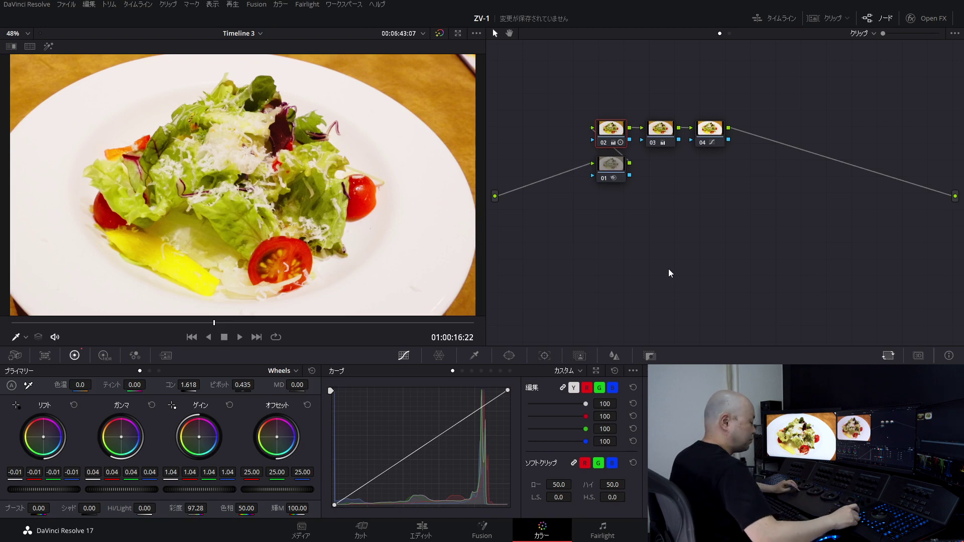
{"action": "key", "text": "alt+k"}
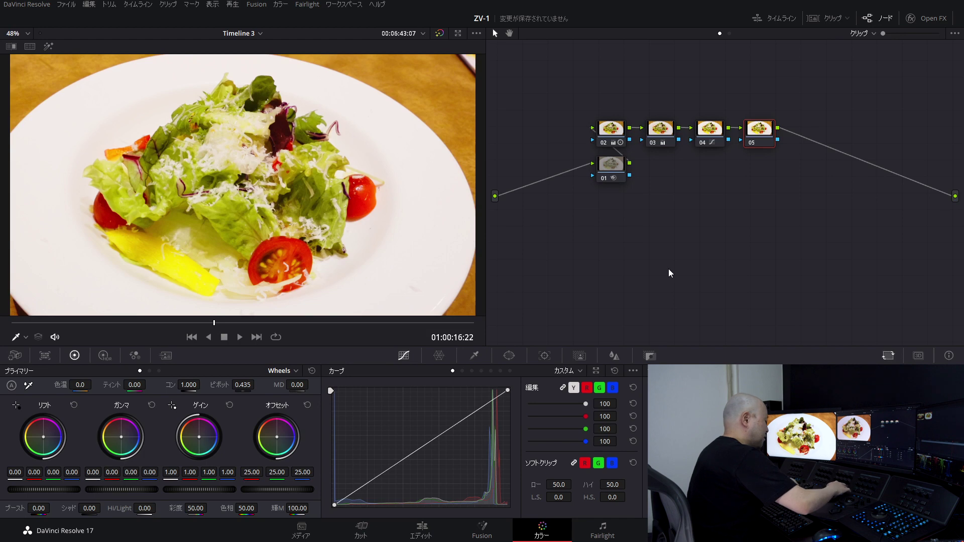
{"action": "key", "text": "alt+b"}
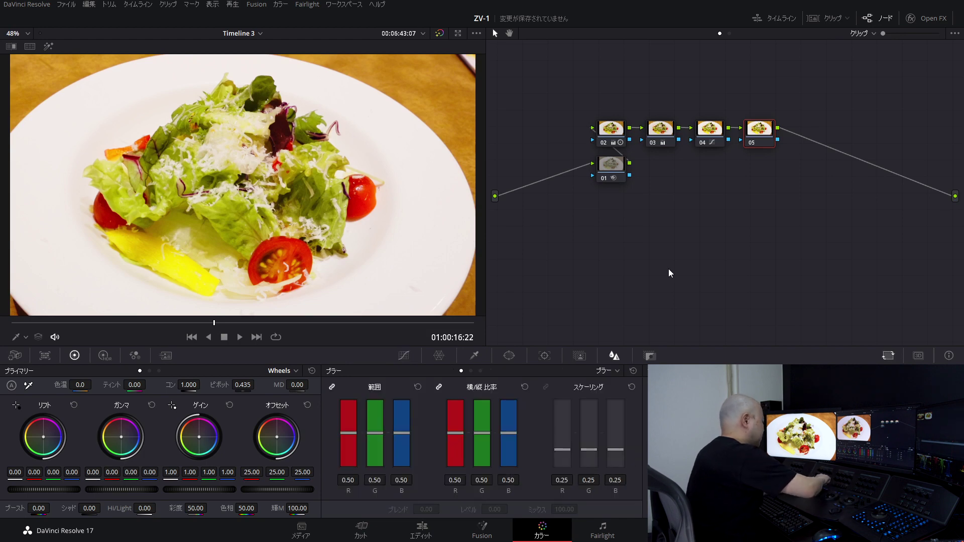
Switch node 05 to Sharpen with radius 0.44, check it enlarged, and add node 06
{"action": "key", "text": "alt+b"}
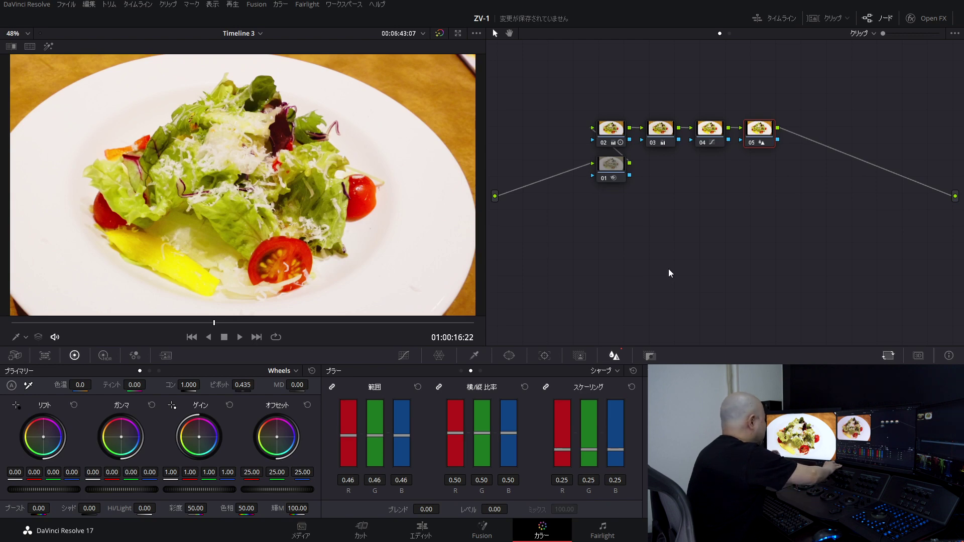
{"action": "key", "text": "alt+f"}
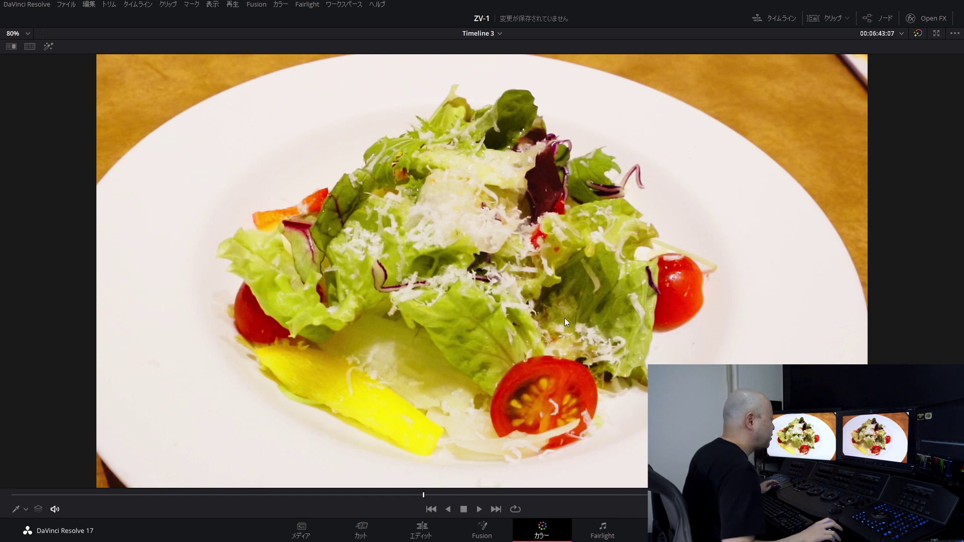
{"action": "key", "text": "alt+f"}
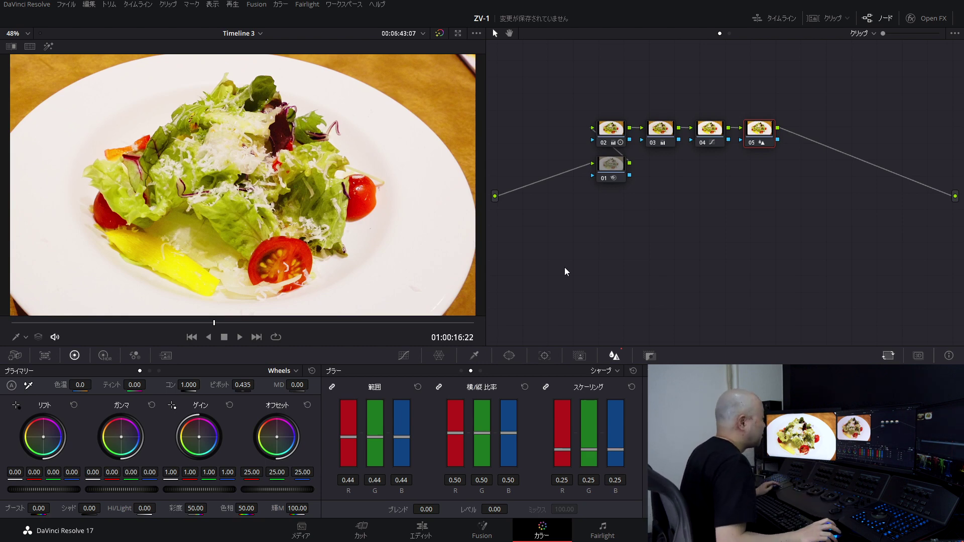
{"action": "key", "text": "alt+s"}
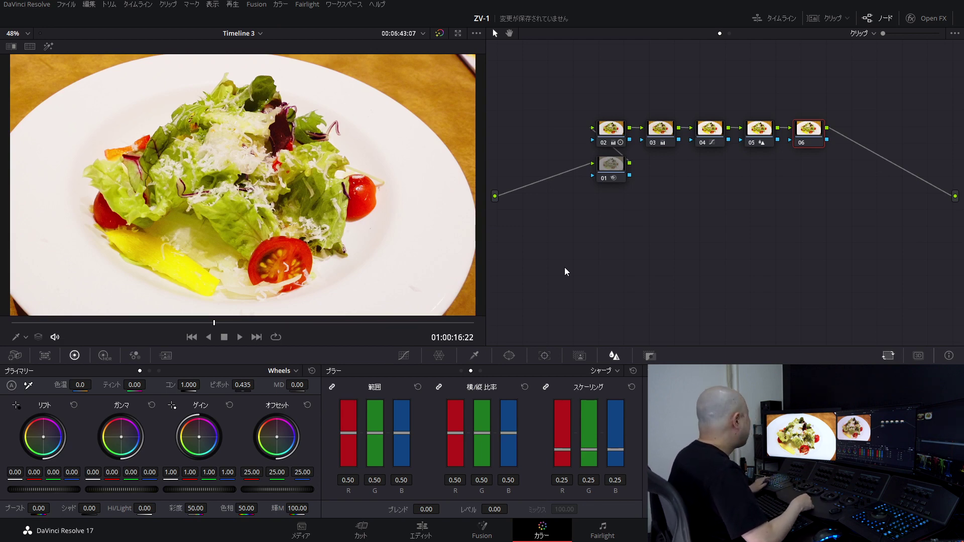
Add a circular window on node 06, lower saturation to about 37, and toggle the node off and on
{"action": "key", "text": "alt+w"}
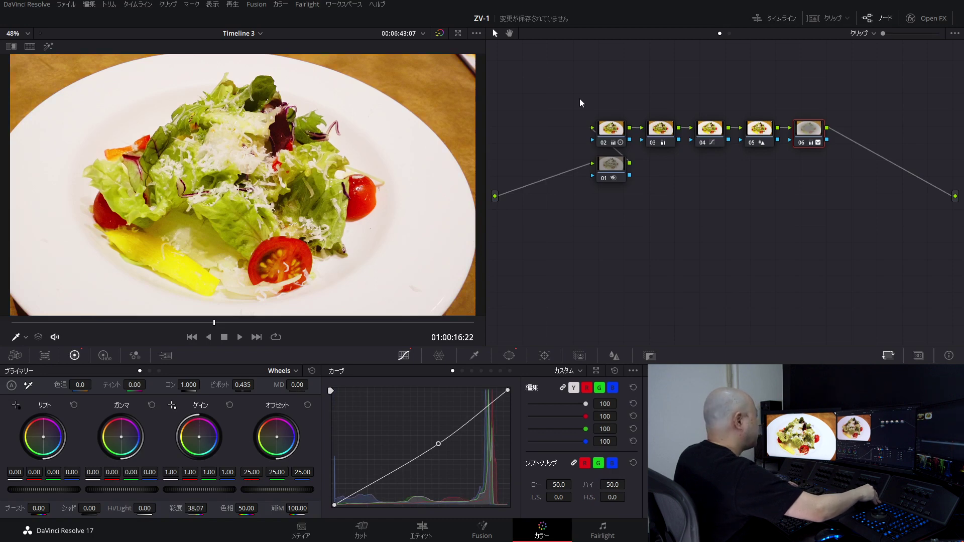
{"action": "key", "text": "ctrl+d"}
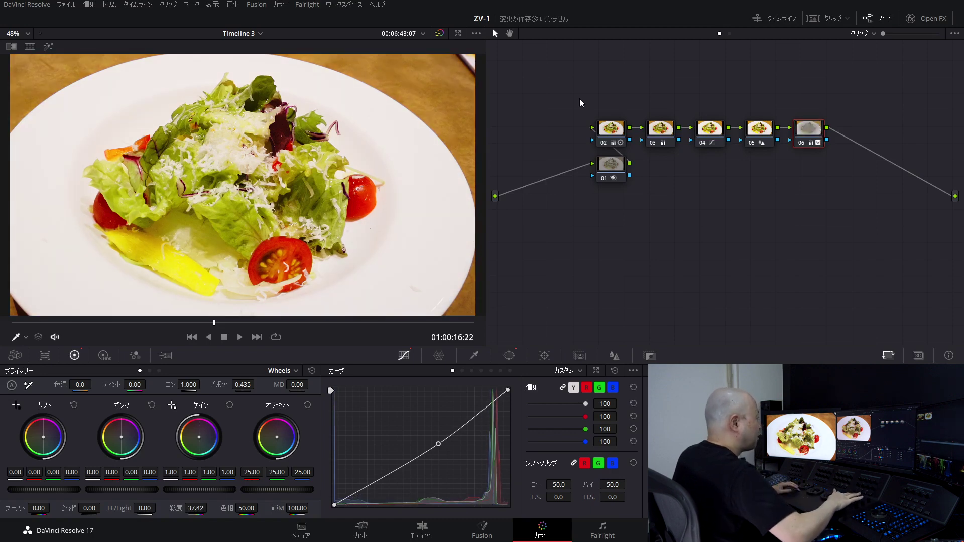
{"action": "key", "text": "ctrl+d"}
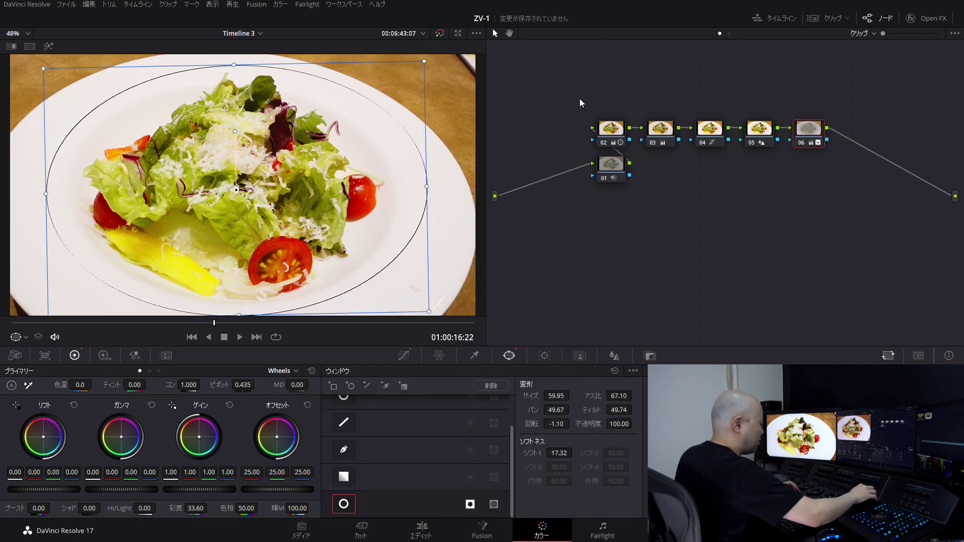
Fit node 06's circle window over the plate with softness 17.32, then add node 07 with a slight curve lift
{"action": "key", "text": "alt+s"}
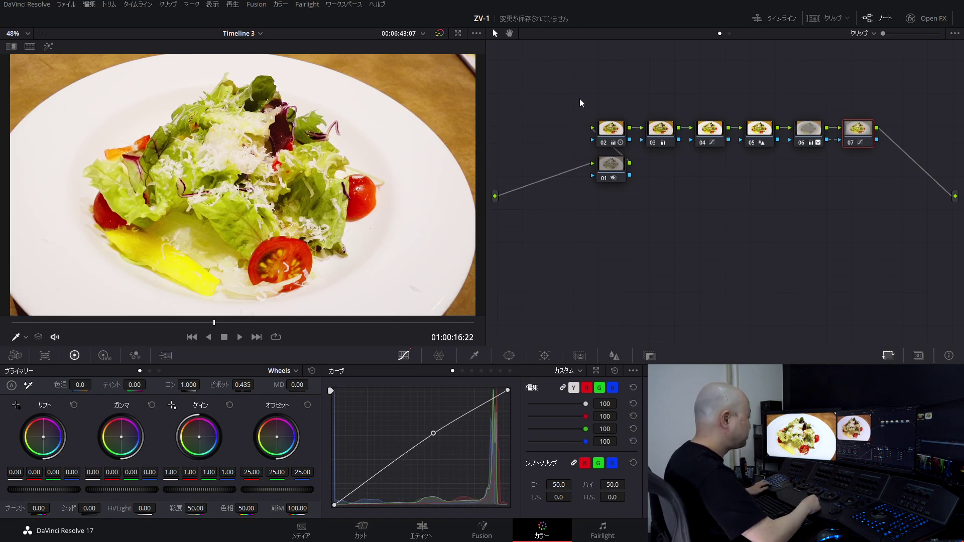
Add node 08 with a Glow effect in a soft circular window, threshold 0.898 and spread 0.081
{"action": "key", "text": "alt+s"}
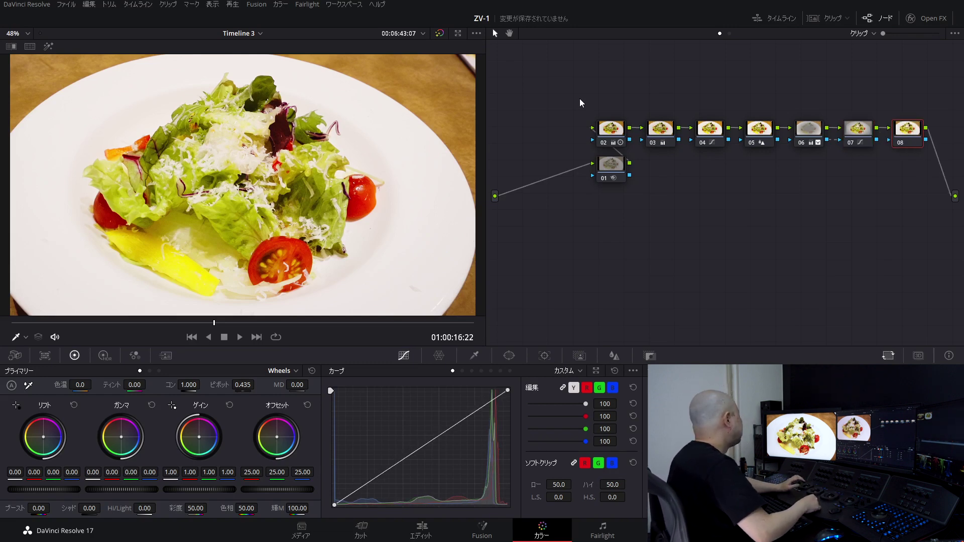
{"action": "key", "text": "shift+7"}
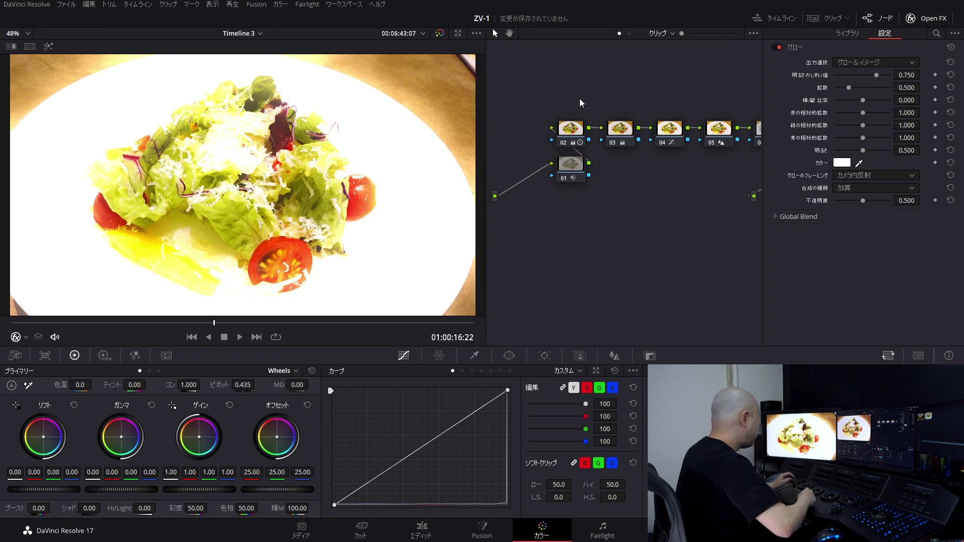
{"action": "key", "text": "alt+c"}
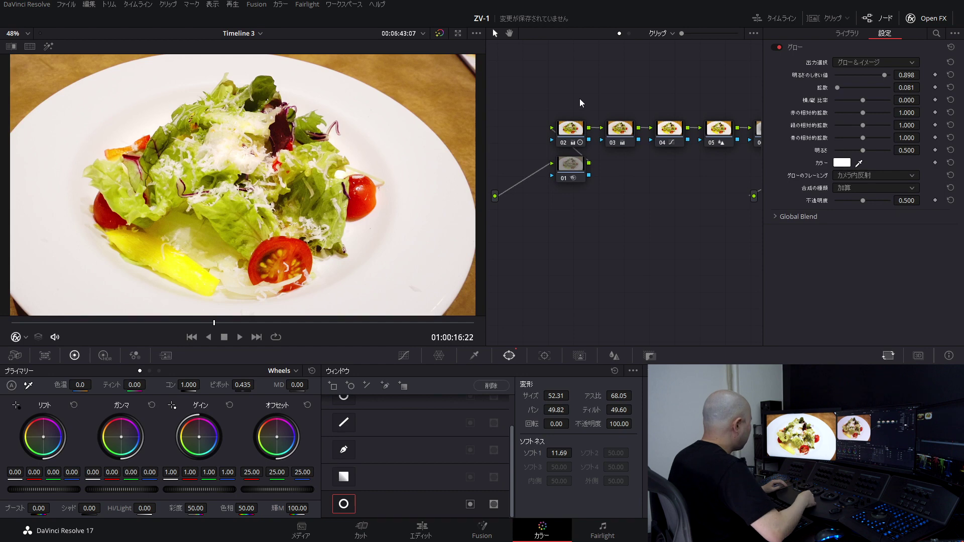
Track the glow's circular window backward and forward through the salad clip, then add node 09
{"action": "key", "text": "shift+grave"}
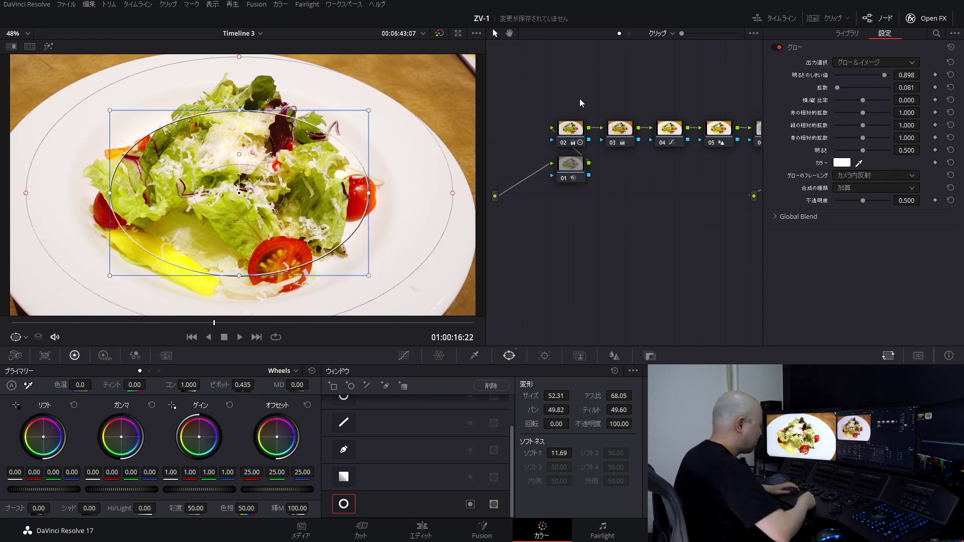
{"action": "key", "text": "alt+shift+t"}
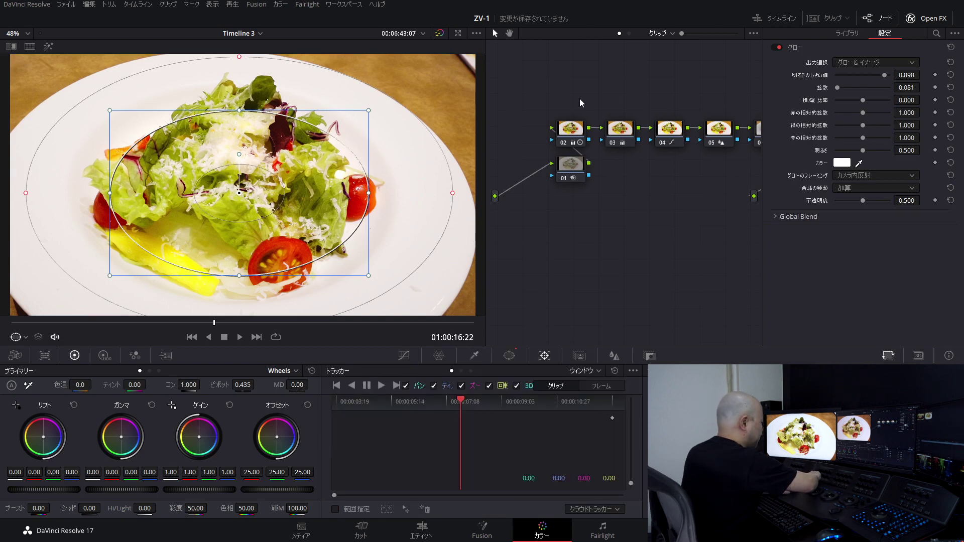
{"action": "key", "text": "alt+t"}
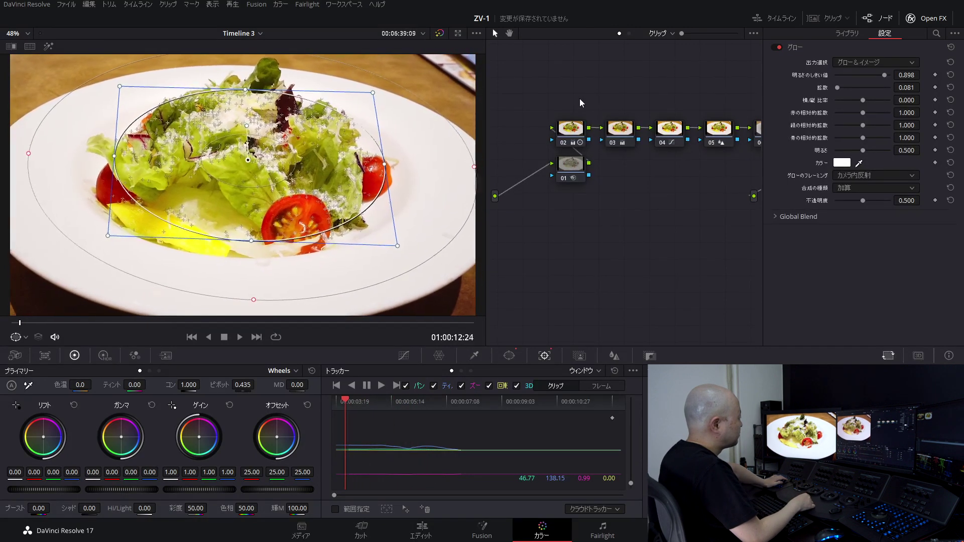
{"action": "key", "text": "Down"}
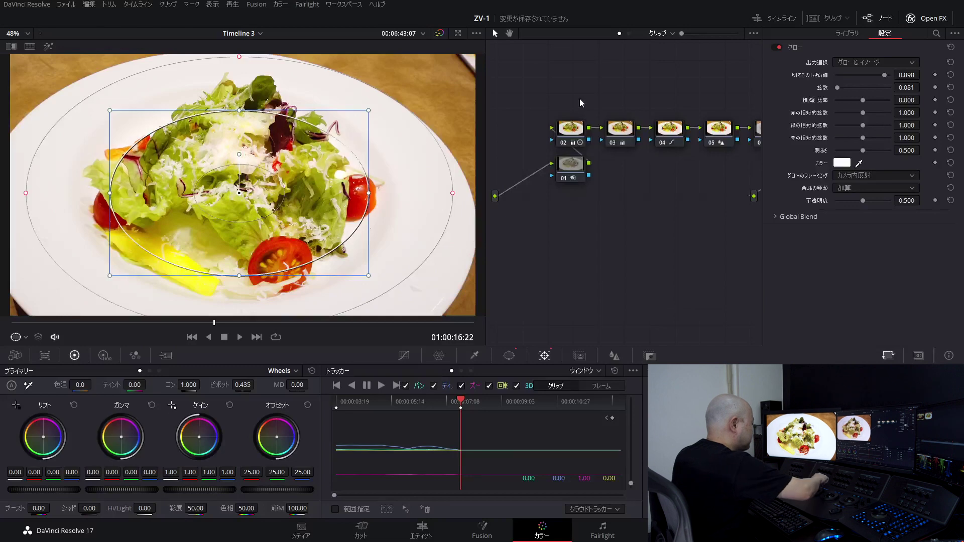
{"action": "key", "text": "ctrl+t"}
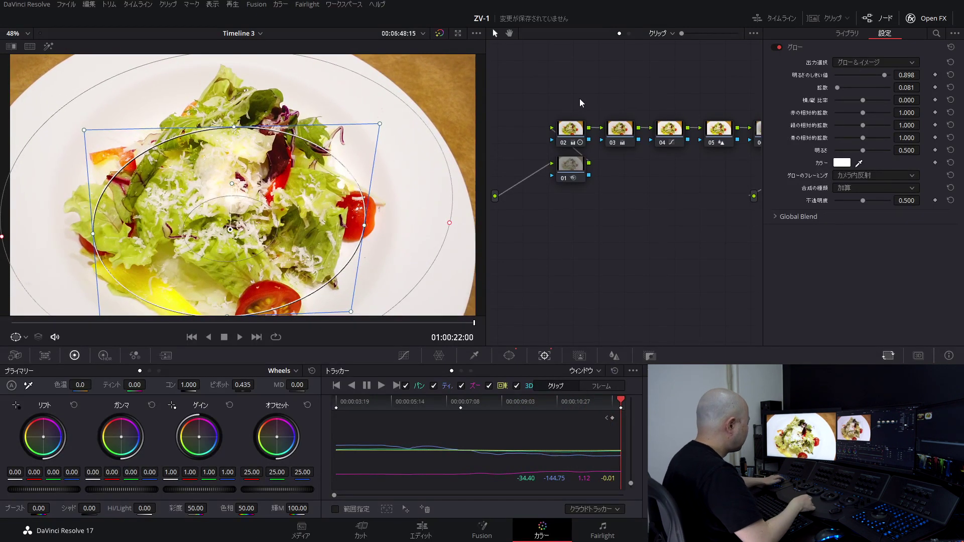
{"action": "key", "text": "["}
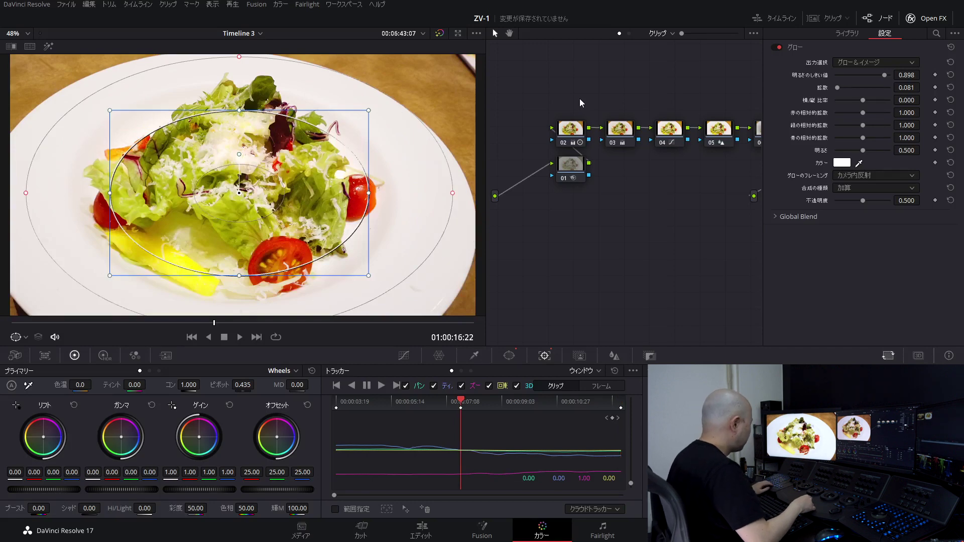
{"action": "key", "text": "shift+s"}
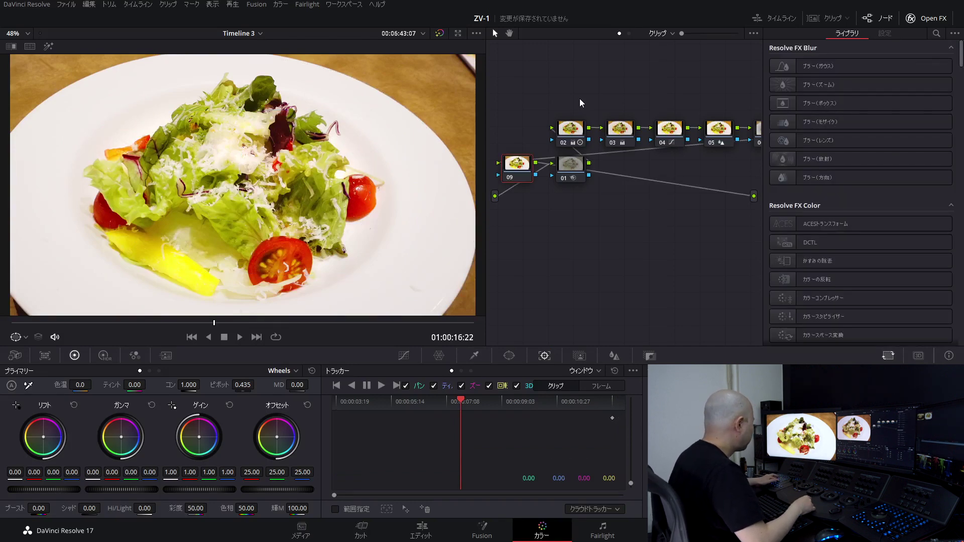
Connect node 09 after node 08 at the end of the chain and close the OpenFX Library
{"action": "key", "text": "ctrl+z"}
{"action": "key", "text": "alt+s"}
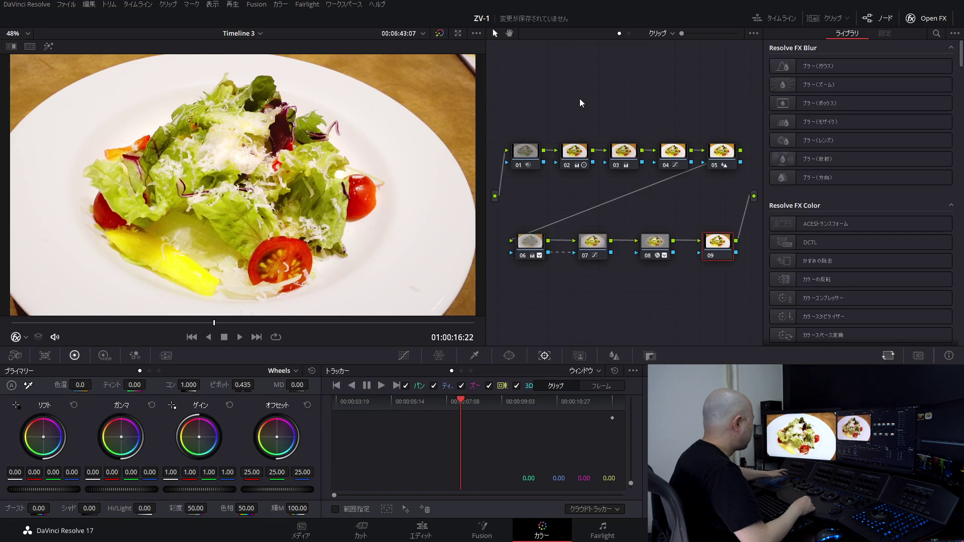
{"action": "key", "text": "shift+s"}
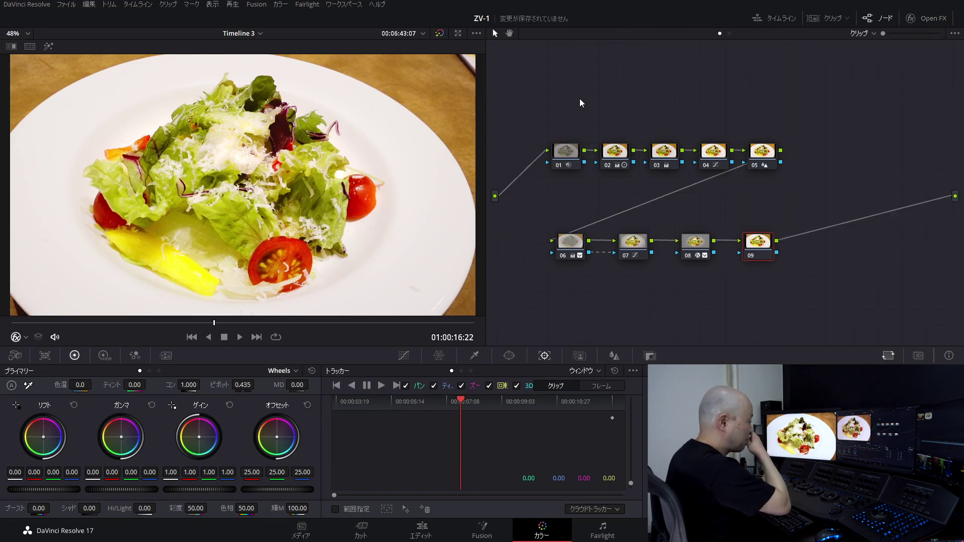
Toggle grade bypass (Shift+D) in the enhanced viewer to compare against the original, then restore the full layout
{"action": "key", "text": "shift+d"}
{"action": "key", "text": "shift+d"}
{"action": "key", "text": "alt+f"}
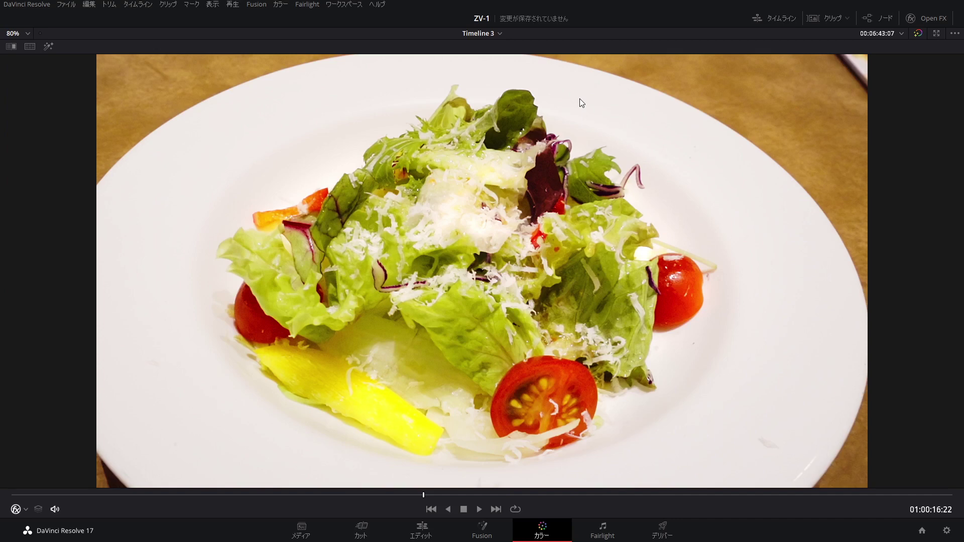
{"action": "key", "text": "shift+d"}
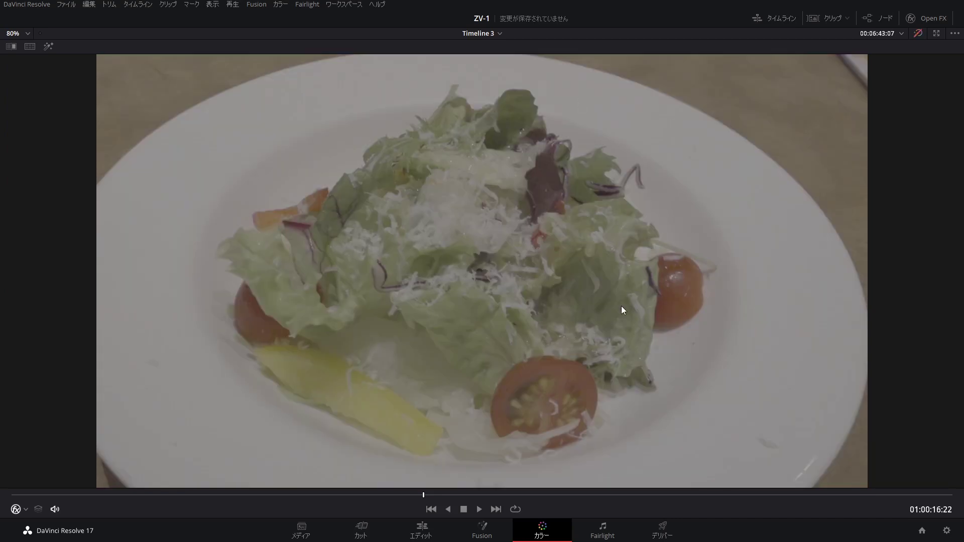
{"action": "key", "text": "shift+d"}
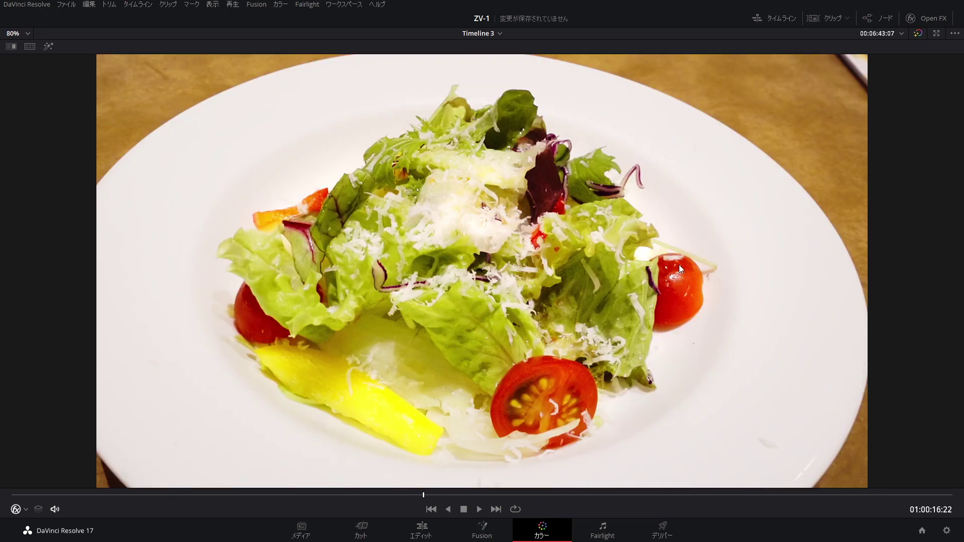
{"action": "key", "text": "alt+f"}
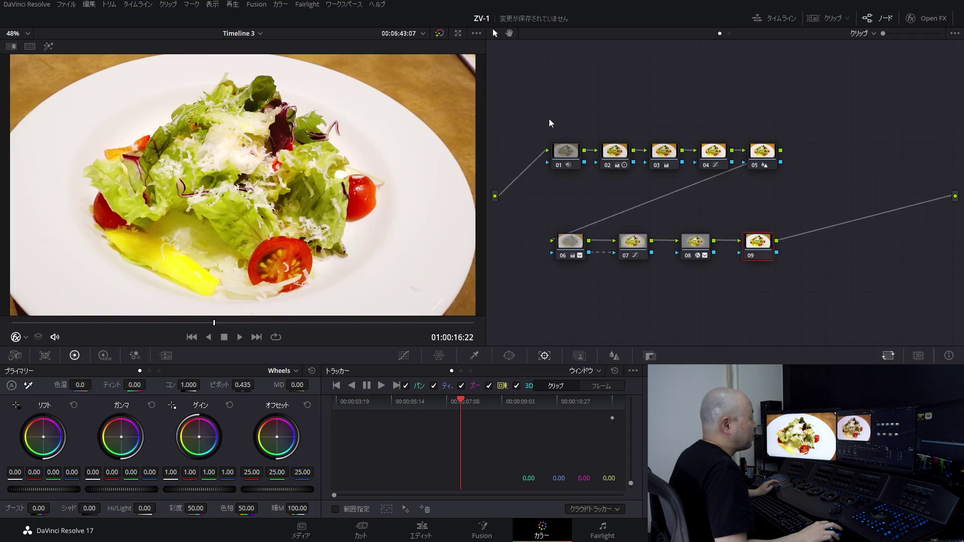
Bypass the whole grade, check nodes 01 and 02, then turn the grade back on
{"action": "key", "text": "shift+d"}
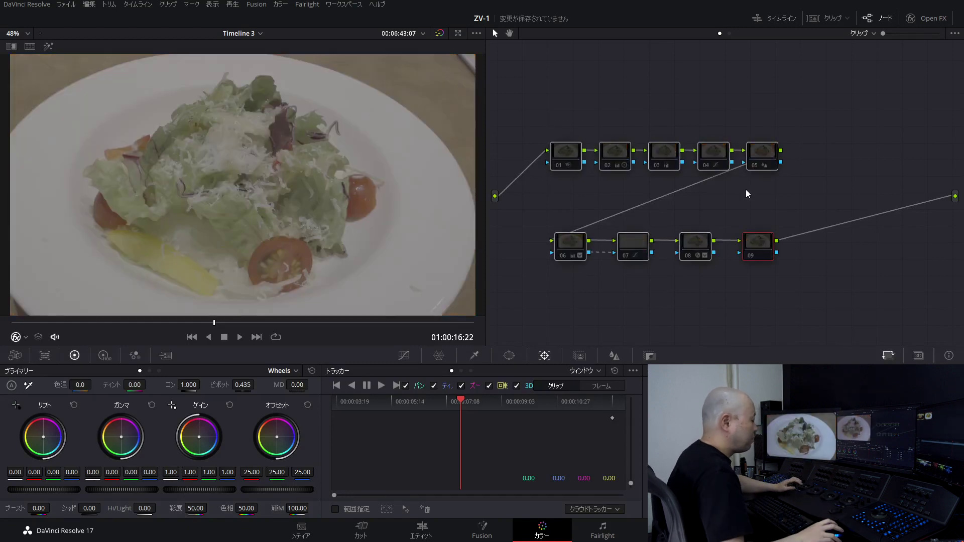
{"action": "left_click", "coordinate": [577, 157]}
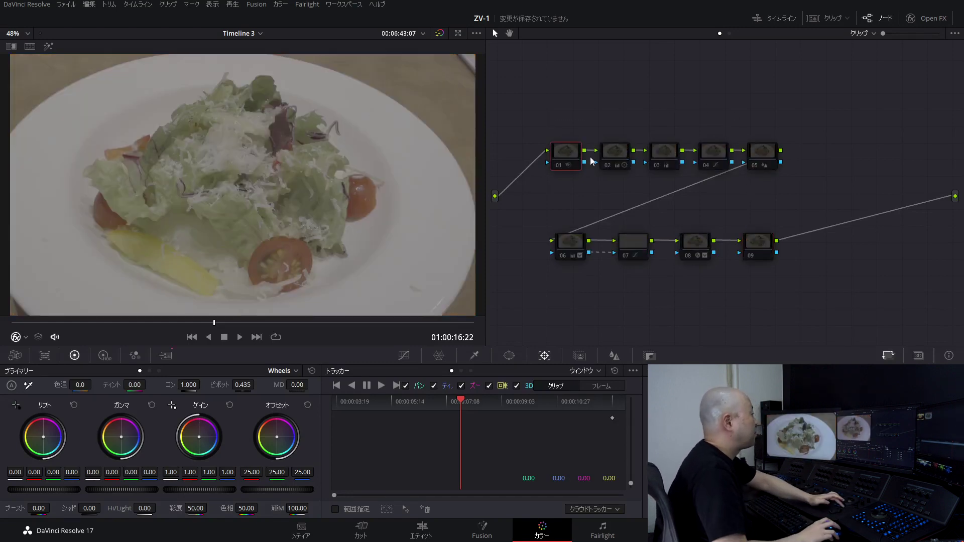
{"action": "left_click", "coordinate": [612, 157]}
{"action": "key", "text": "shift+d"}
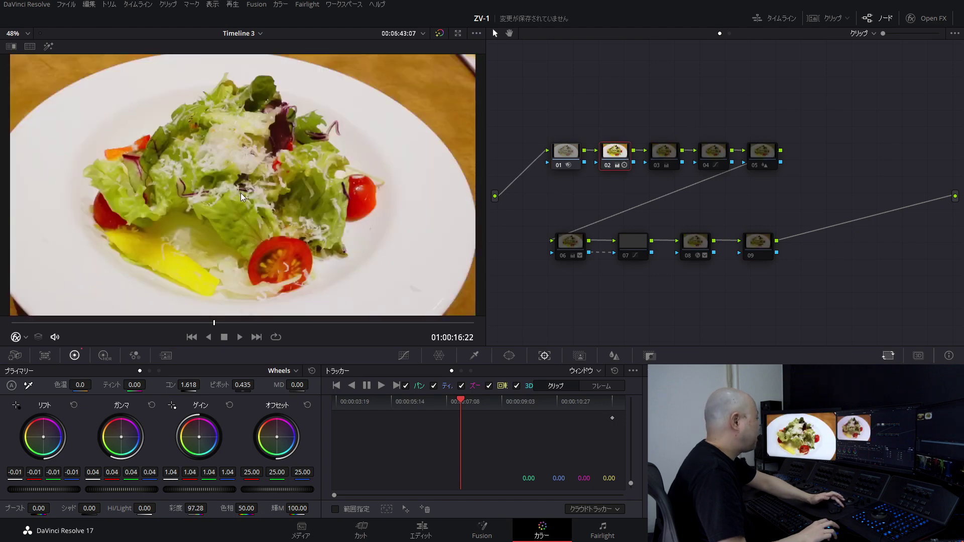
{"action": "key", "text": "alt+f"}
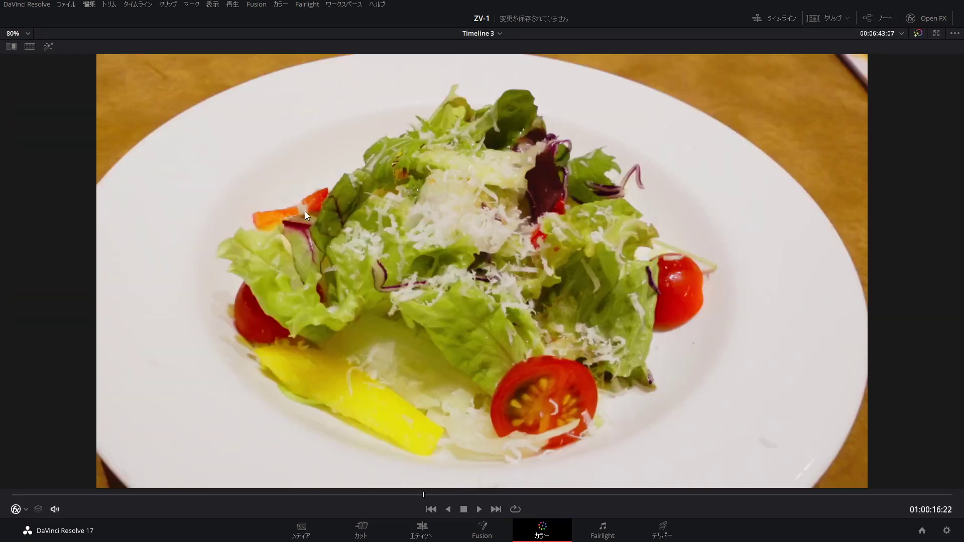
{"action": "key", "text": "alt+f"}
{"action": "key", "text": "alt+f"}
{"action": "key", "text": "alt+f"}
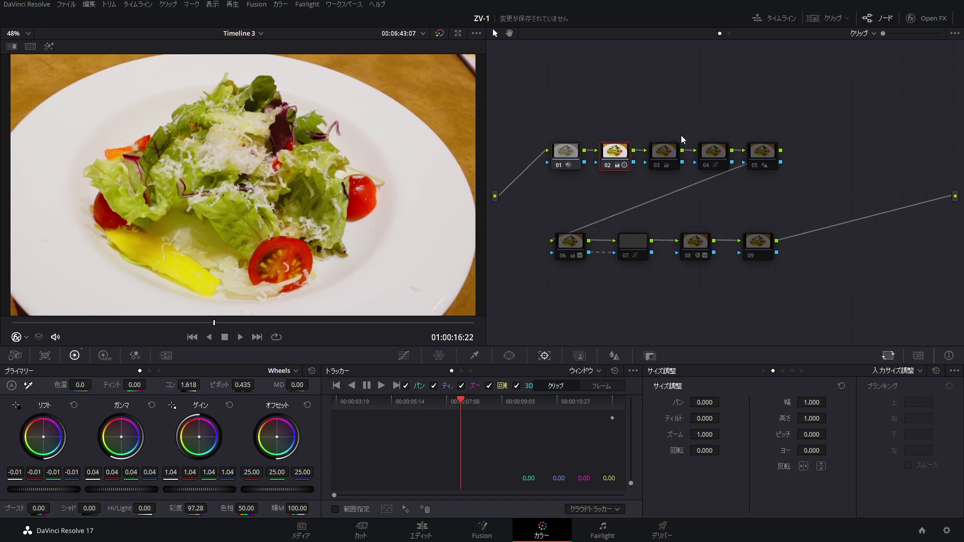
Step through nodes 03 to 09, re-enabling node 04, then enlarge the viewer with Alt+F
{"action": "left_click", "coordinate": [664, 157]}
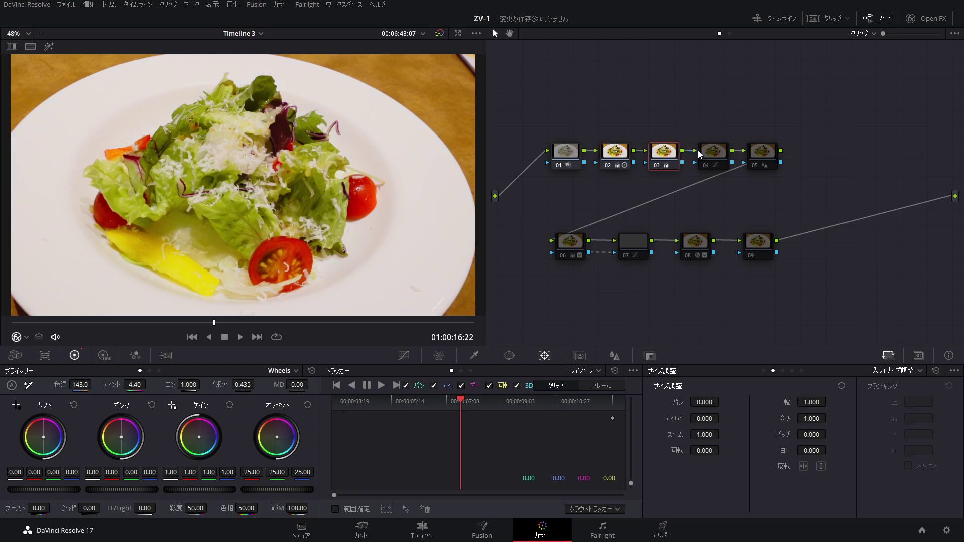
{"action": "left_click", "coordinate": [713, 153]}
{"action": "key", "text": "ctrl+d"}
{"action": "left_click", "coordinate": [762, 151]}
{"action": "left_click", "coordinate": [572, 242]}
{"action": "left_click", "coordinate": [633, 242]}
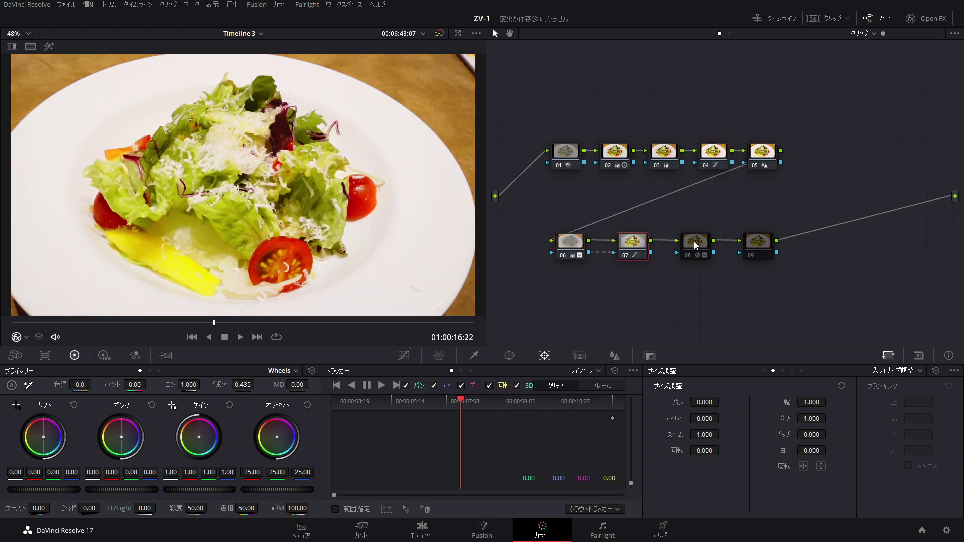
{"action": "left_click", "coordinate": [696, 245]}
{"action": "left_click", "coordinate": [751, 245]}
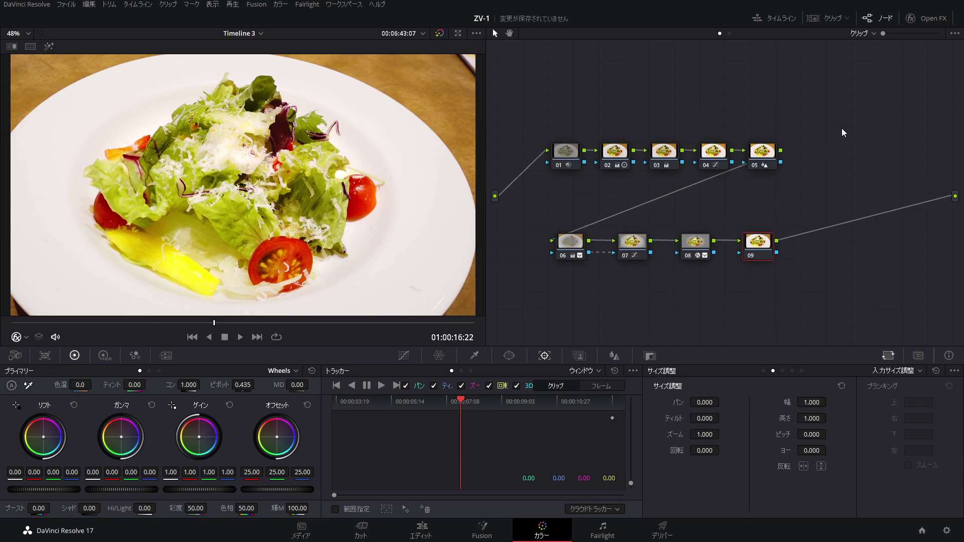
{"action": "key", "text": "alt+f"}
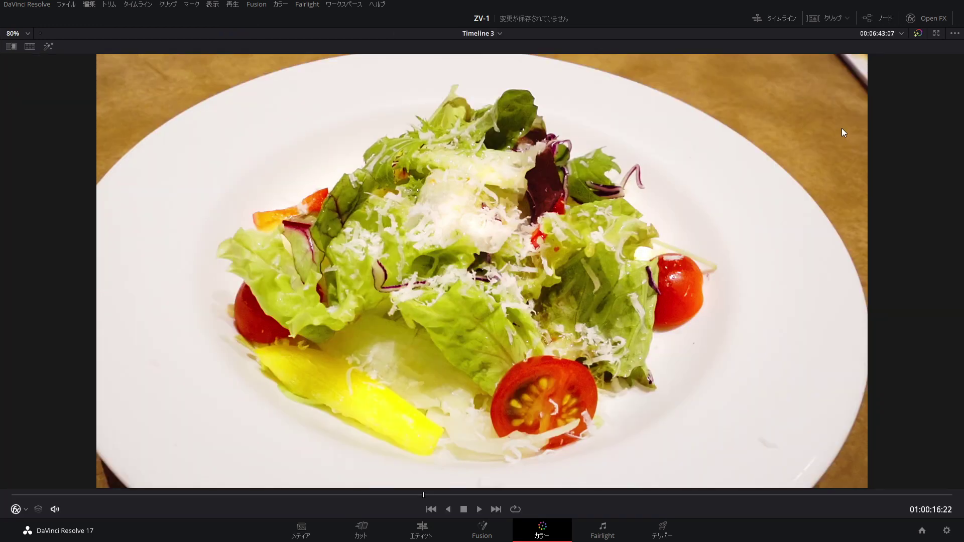
Turn on the Ctrl+W split-screen wipe and settle the divider near the right edge
{"action": "key", "text": "ctrl+w"}
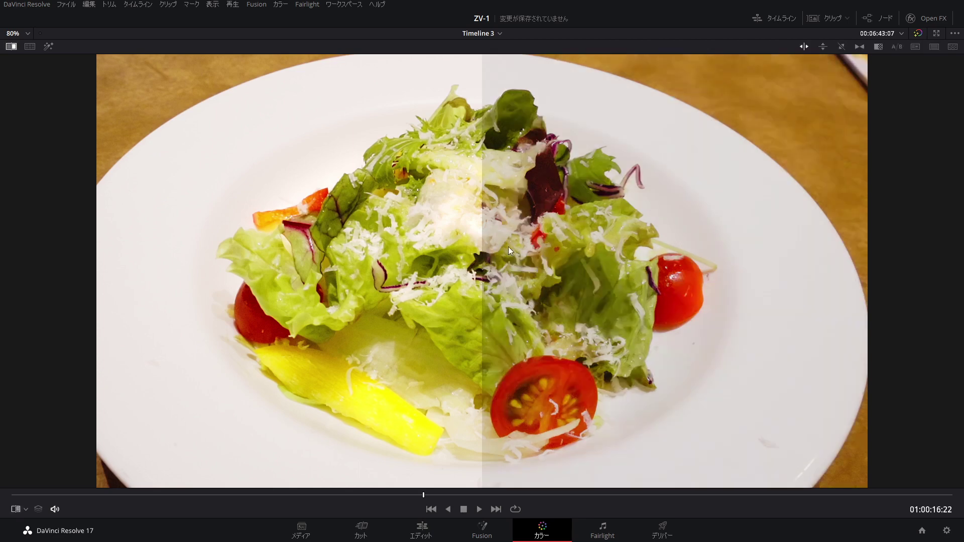
{"action": "left_click_drag", "start_coordinate": [270, 255], "coordinate": [94, 257]}
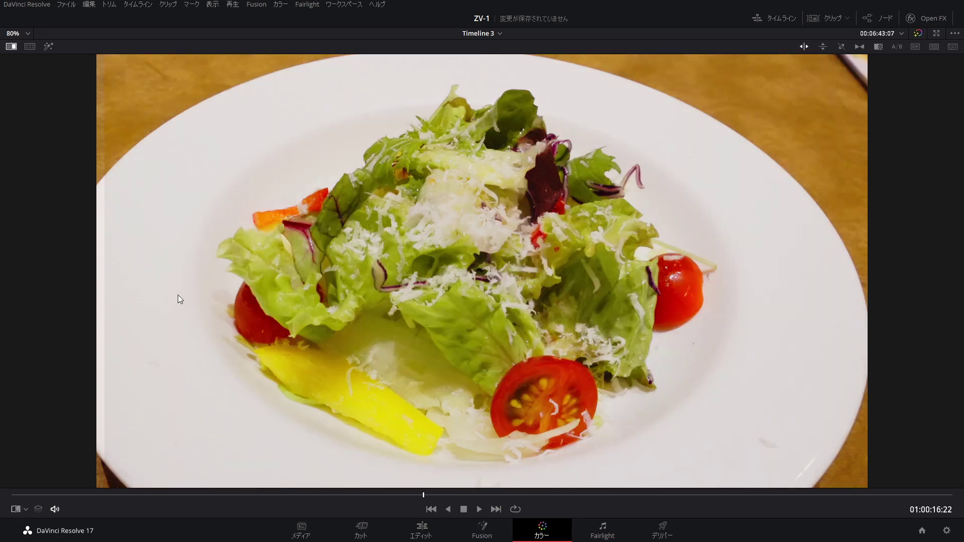
{"action": "left_click_drag", "start_coordinate": [106, 322], "coordinate": [869, 323]}
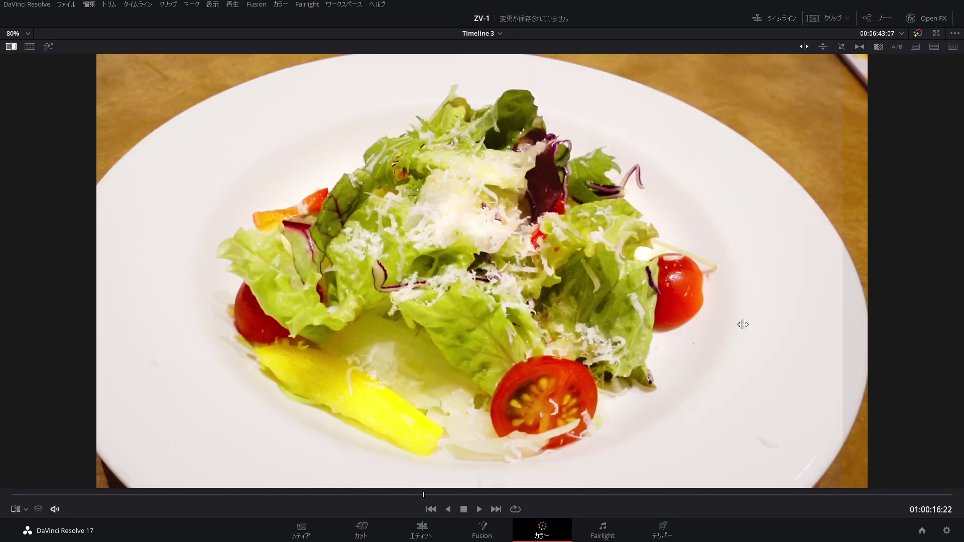
{"action": "mouse_move", "coordinate": [743, 325]}
{"action": "left_mouse_down"}
{"action": "mouse_move", "coordinate": [146, 323]}
{"action": "mouse_move", "coordinate": [849, 321]}
{"action": "left_mouse_up"}
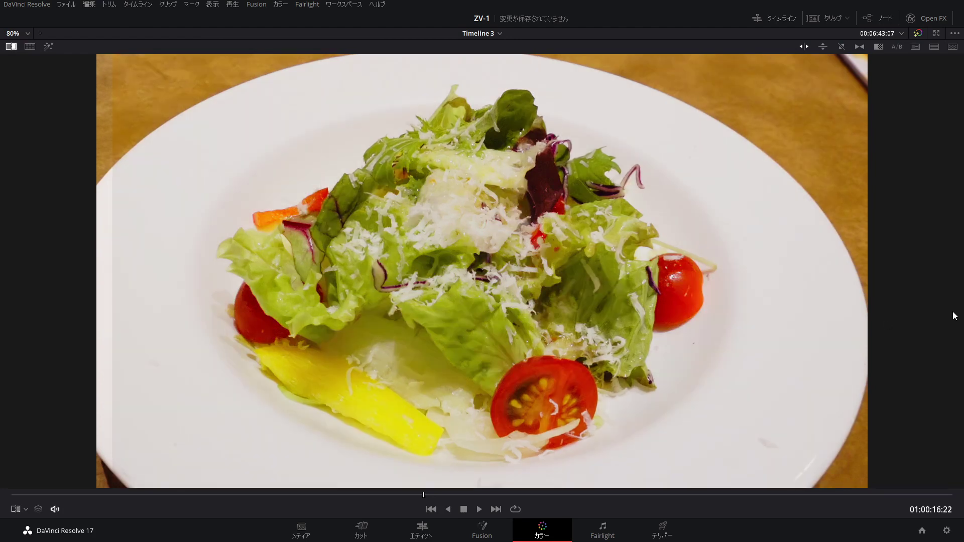